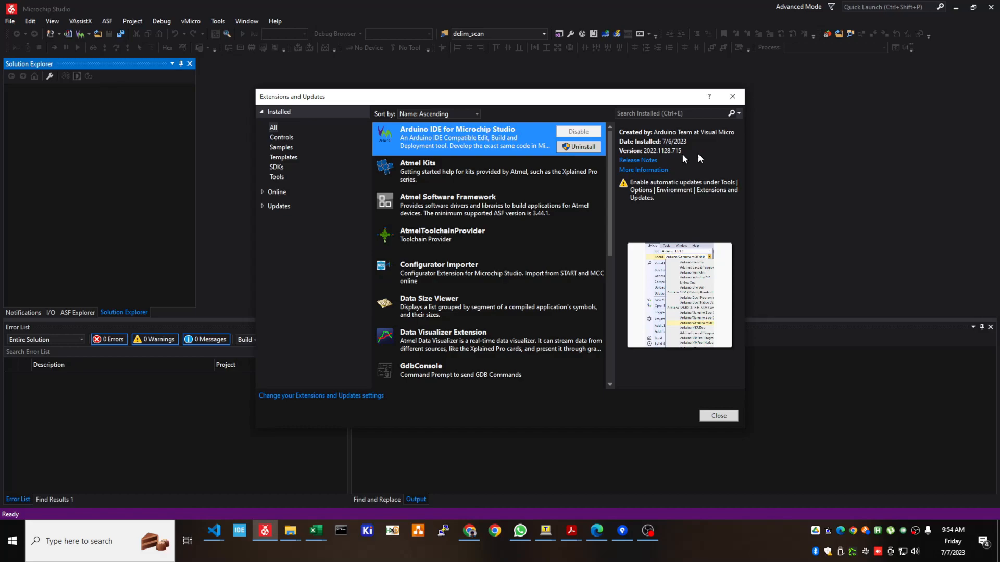
- Check the Microchip category for available extension updates and close the extensions manager
key(alt+Tab)
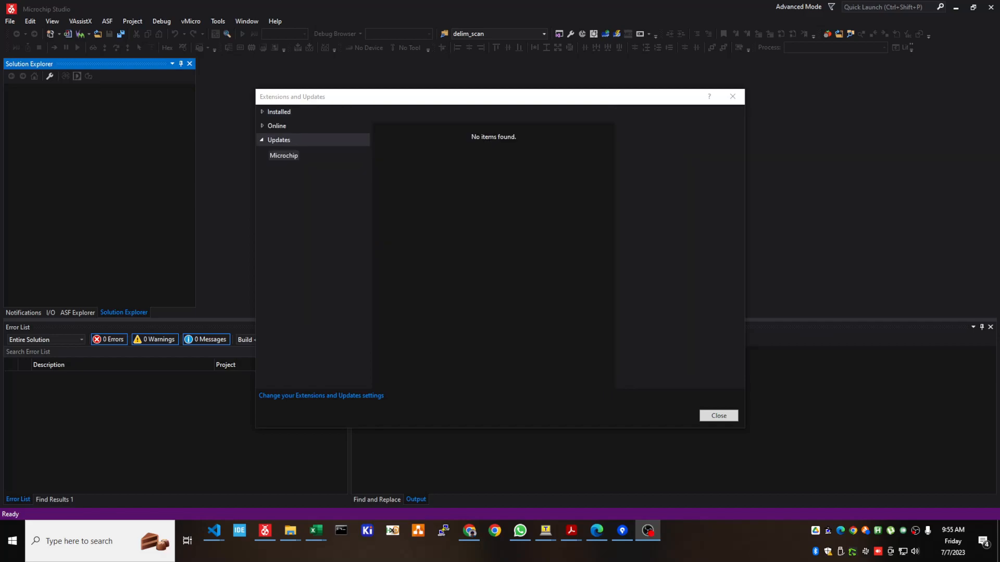
click(294, 157)
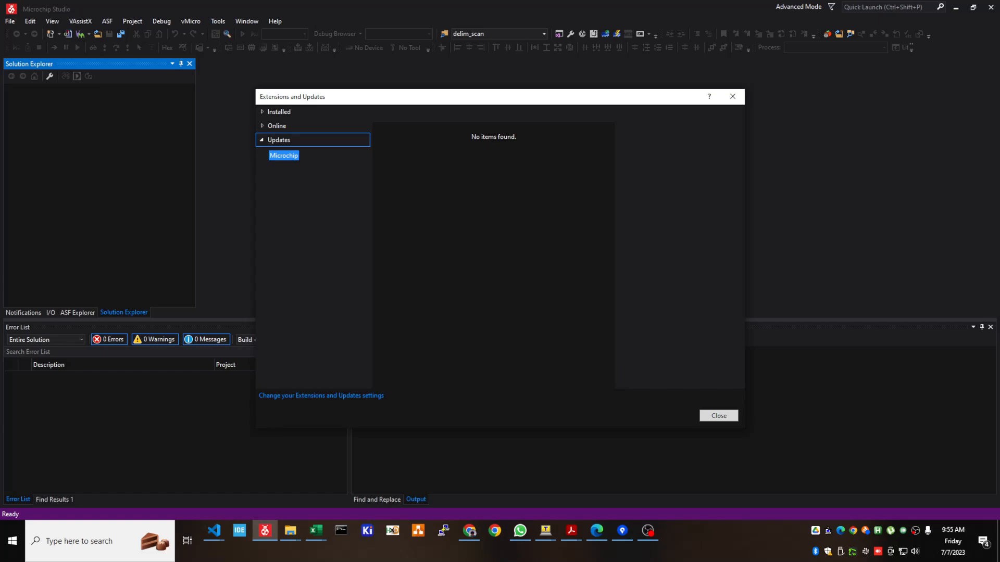
key(alt+Tab)
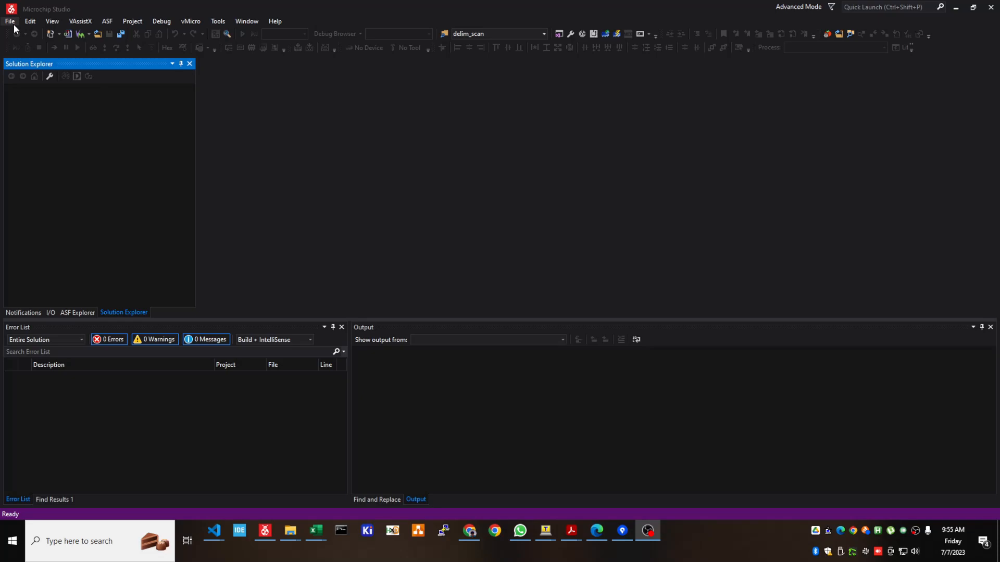
- Start a new C/C++ project using the Arduino Sketch (8 bit for AVR) template
click(10, 22)
mouse_move(31, 33)
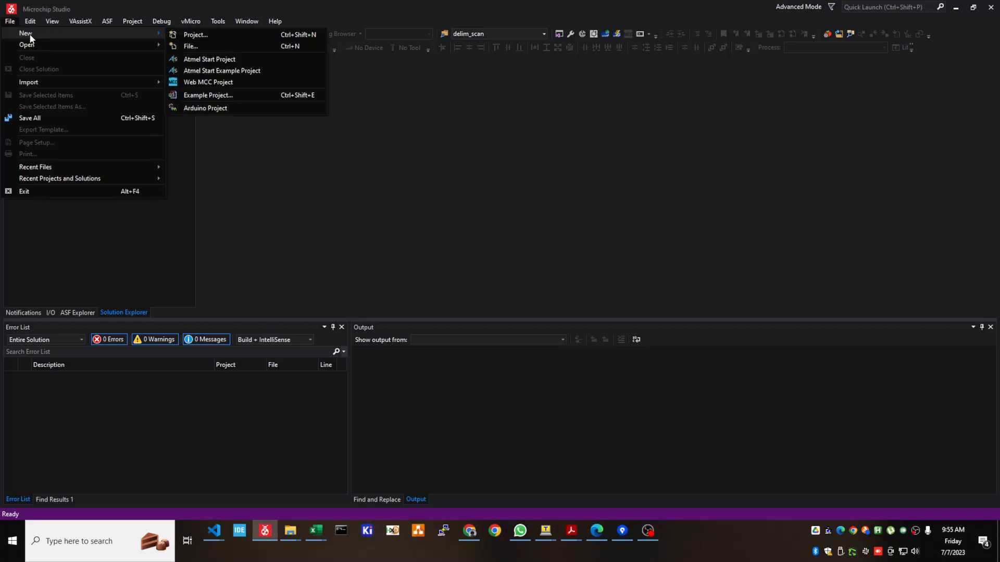
click(211, 39)
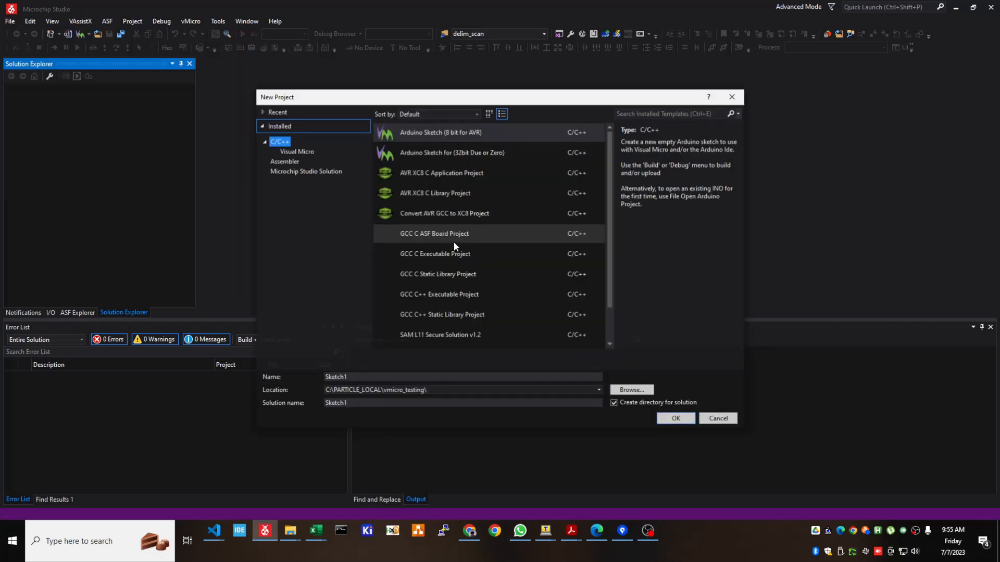
click(442, 132)
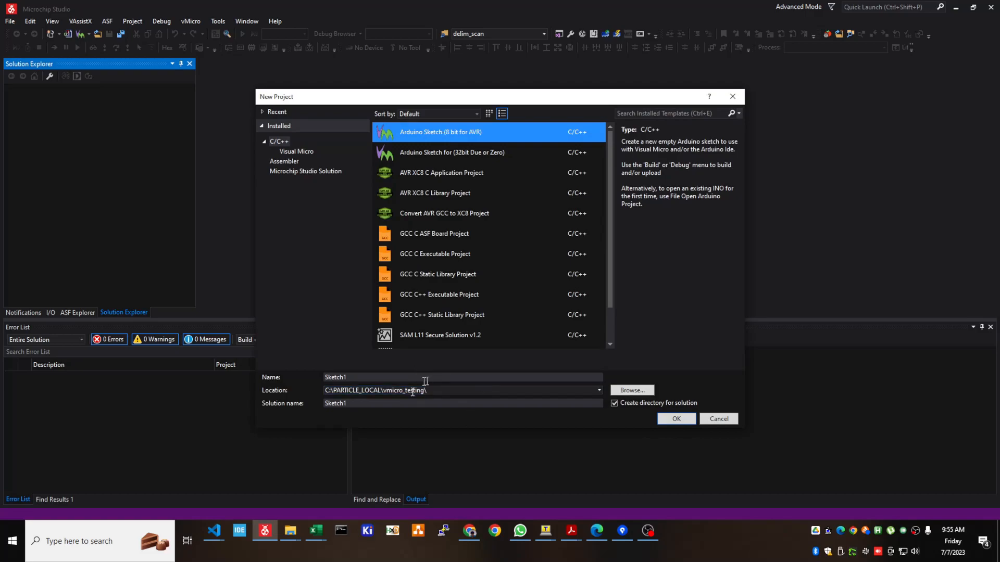
- Choose the C:\PARTICLE_LOCAL\vmicro_testing folder as the new project's location
click(625, 392)
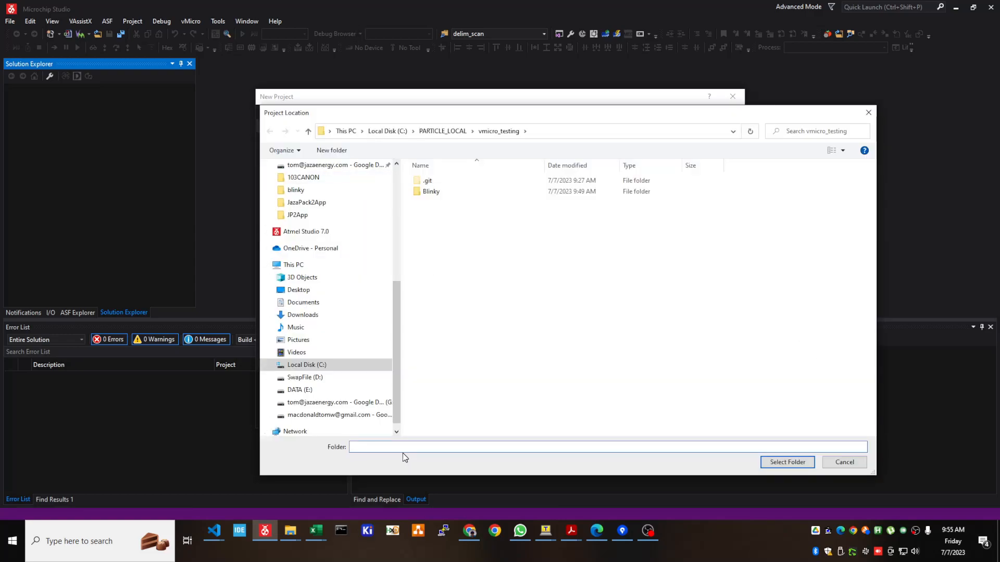
text(test_app)
click(802, 459)
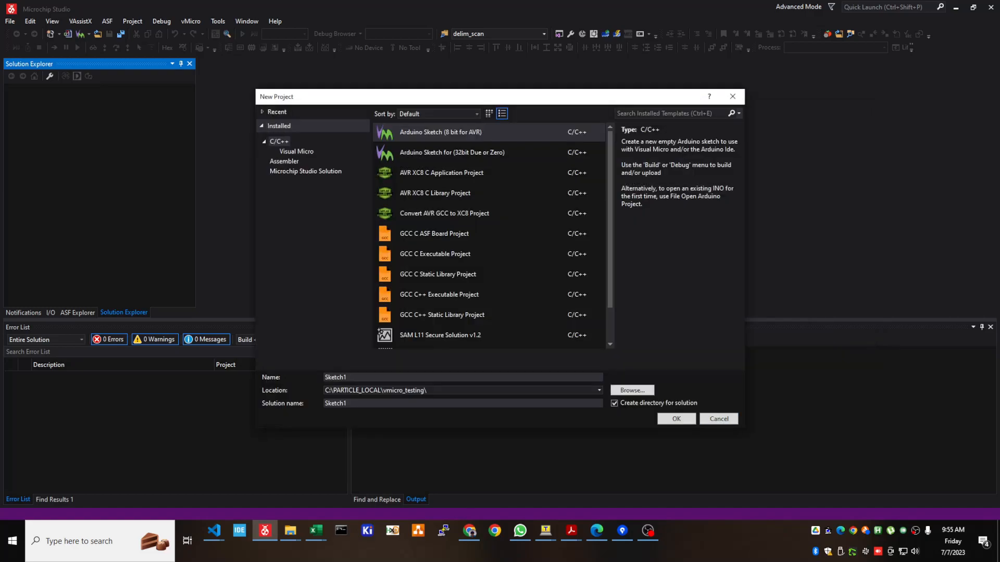
click(632, 390)
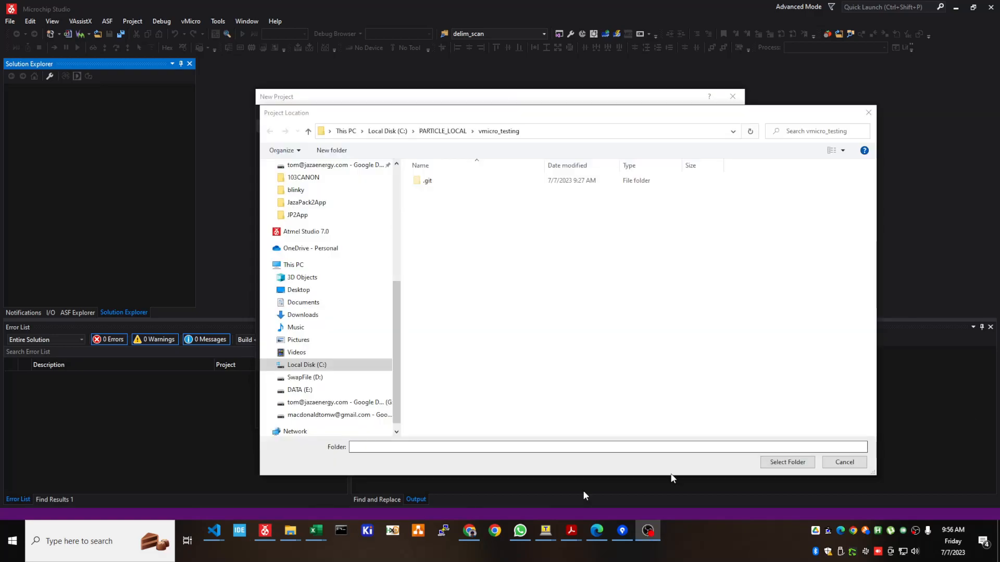
click(445, 446)
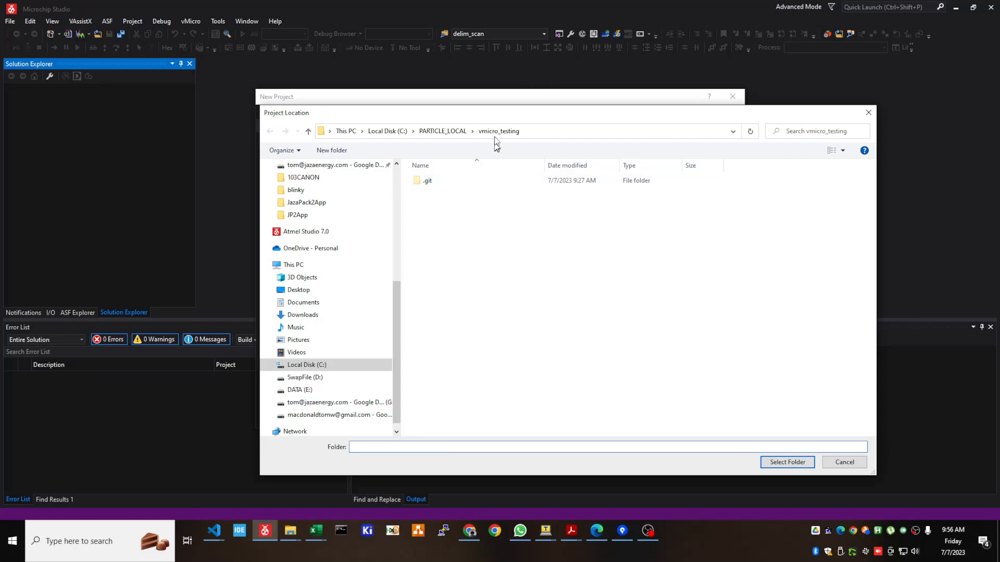
click(792, 464)
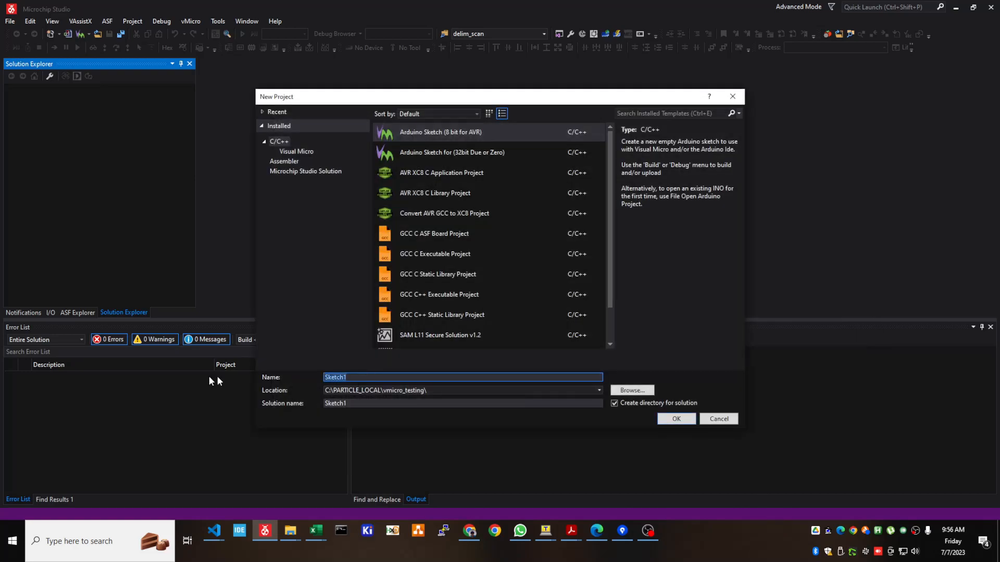
- Create the project with the name blinky and let Visual Micro remove the automatically added main.cpp and Device_Startup items
text(blinky)
click(683, 417)
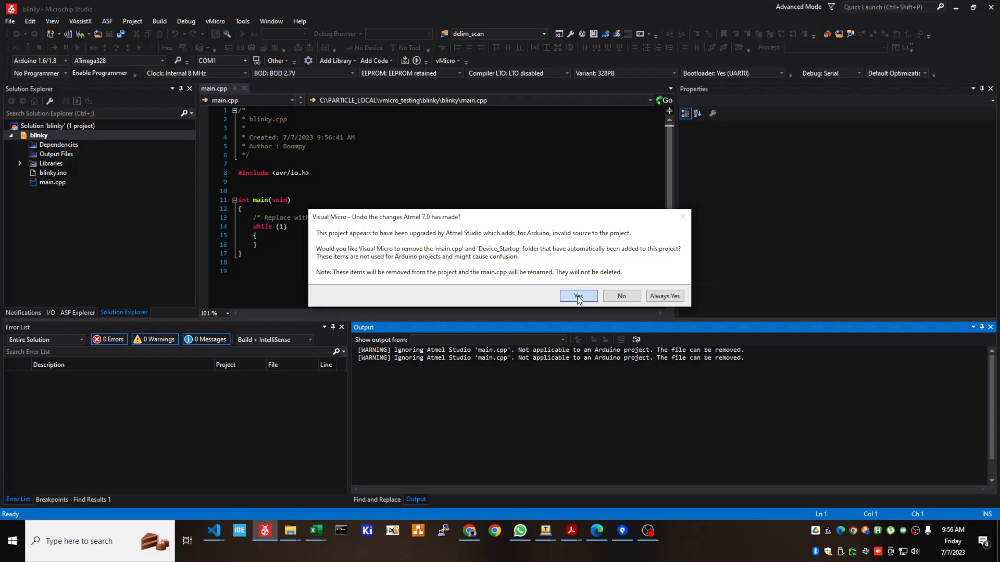
click(578, 297)
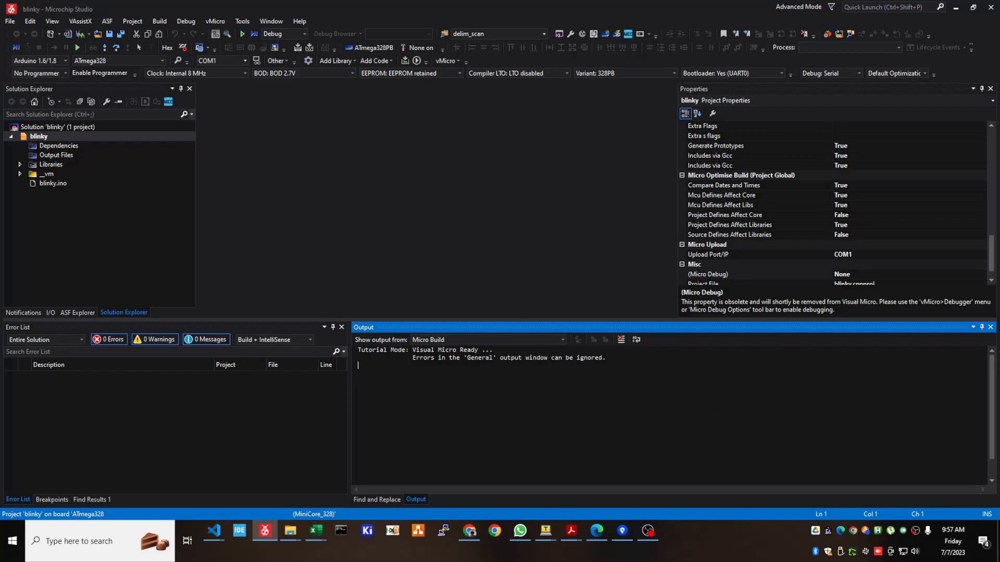
- Check the configured Arduino 1.6/1.8 IDE folder location, leaving its settings as they are
click(49, 59)
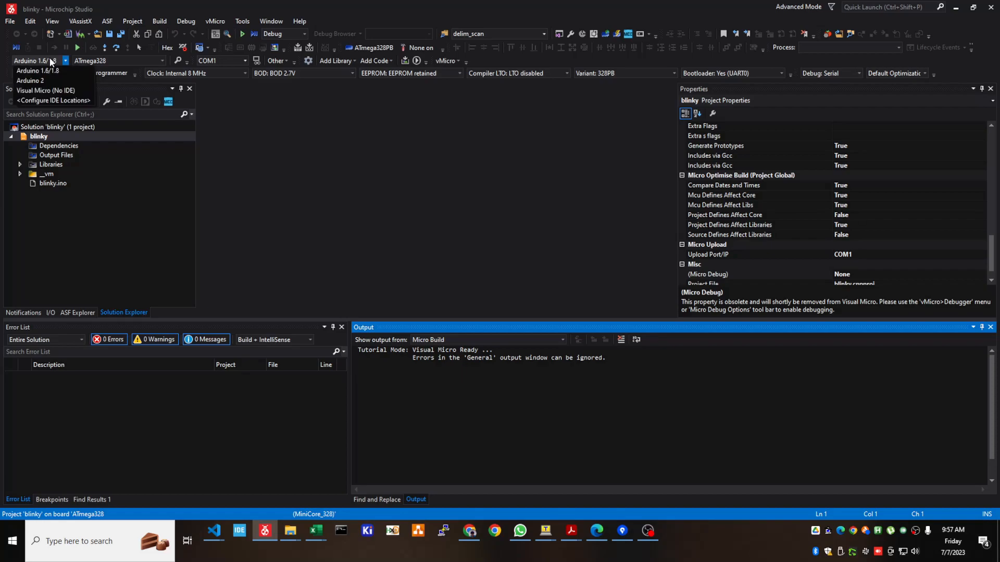
click(58, 100)
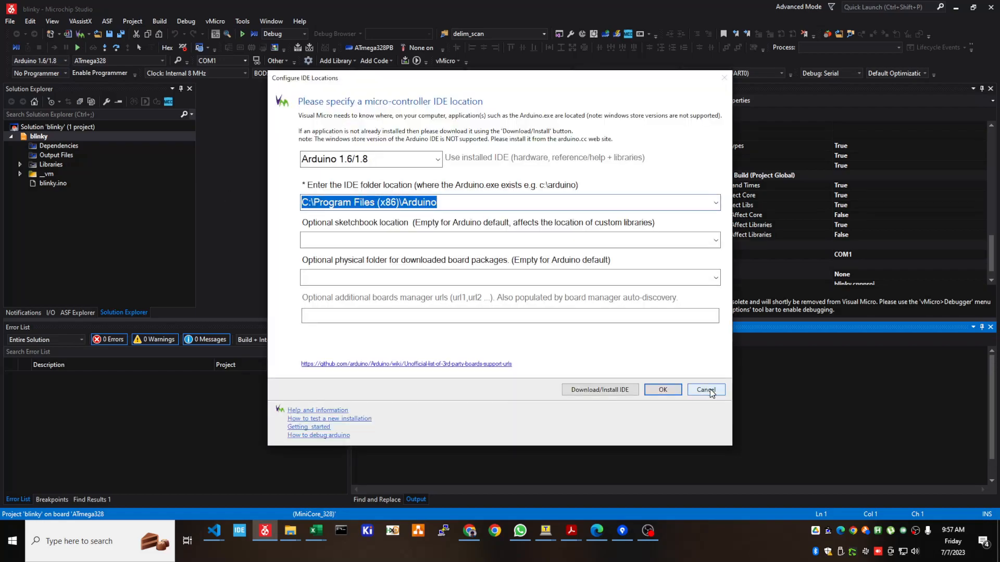
click(707, 390)
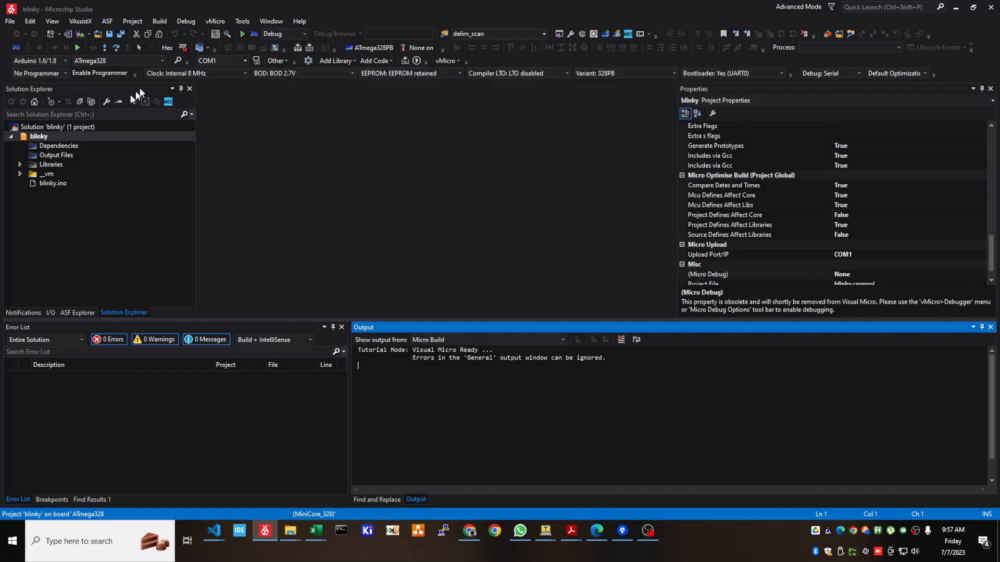
- Select the ATmega328 (MiniCore_328) board and set the debug type to Hardware
click(162, 61)
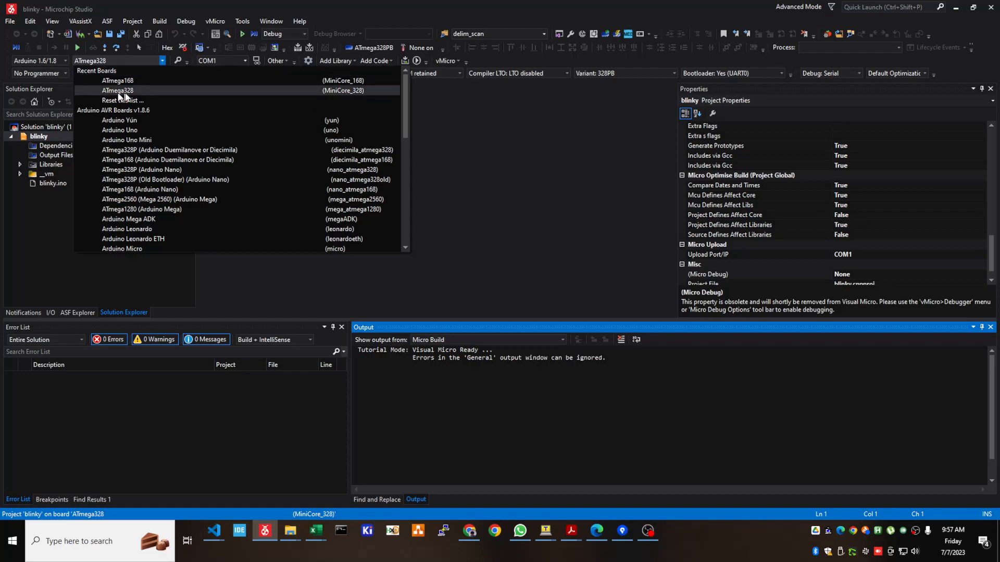
click(327, 89)
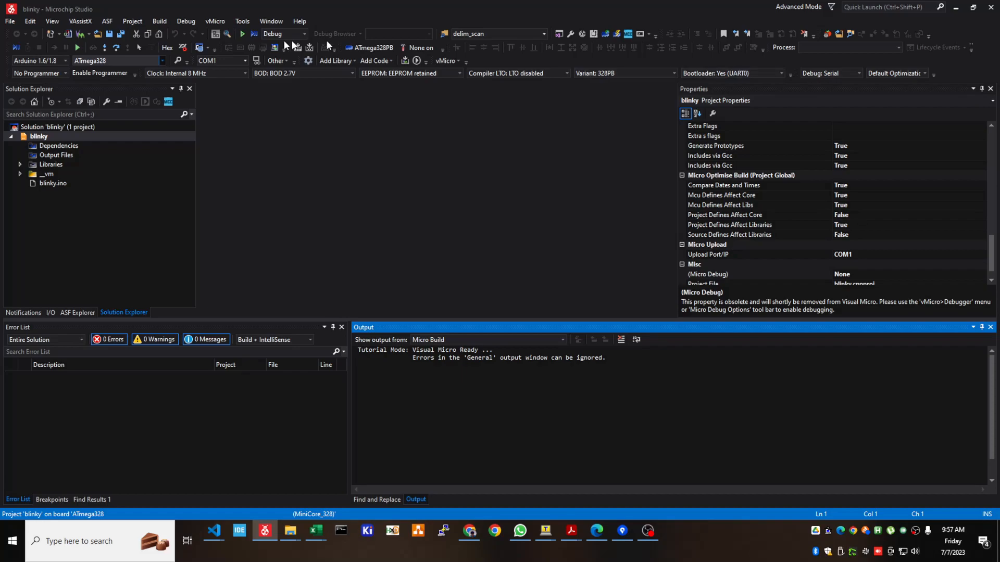
click(821, 76)
click(812, 99)
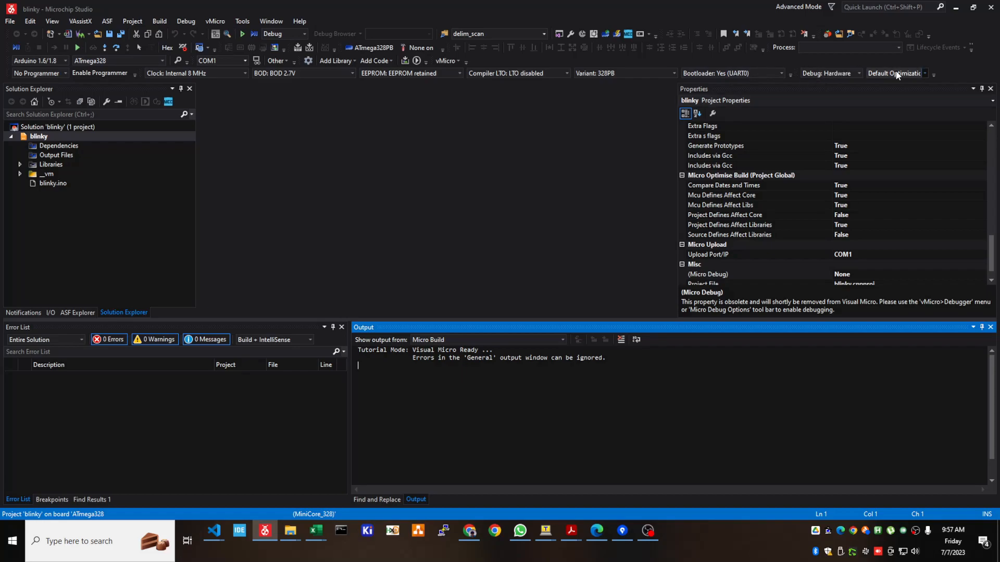
- Select the Debug build configuration and view the available optimization options
click(297, 33)
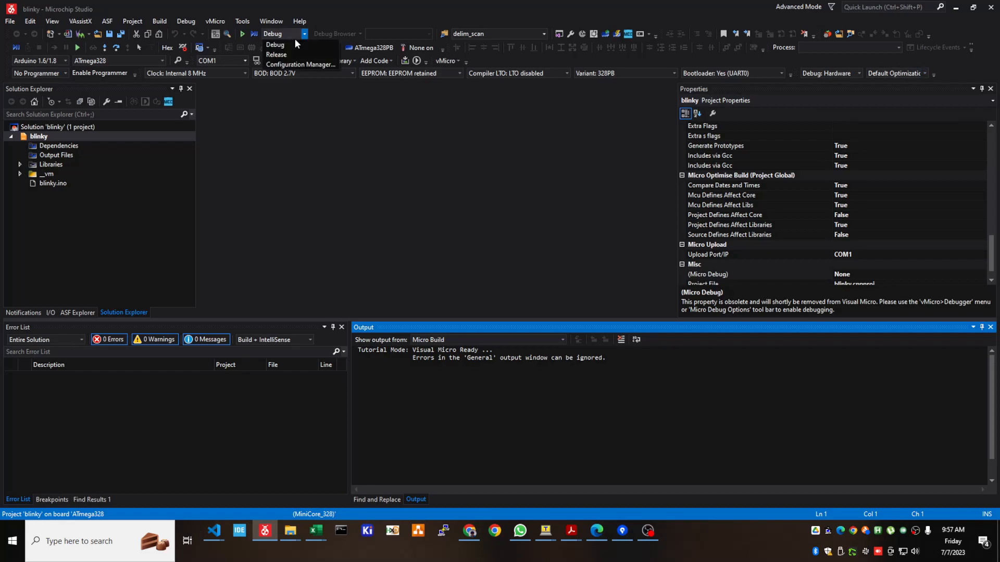
click(292, 46)
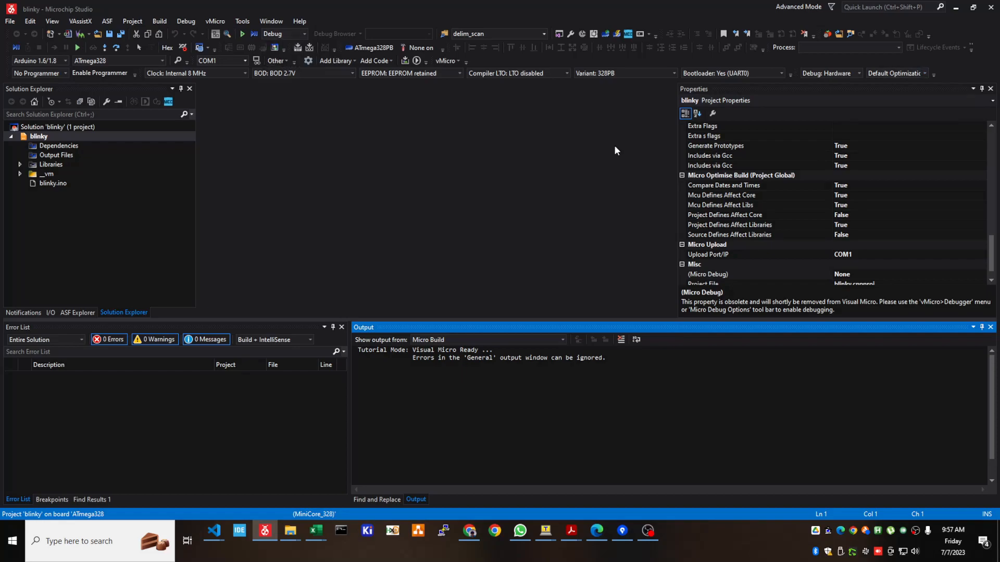
click(912, 74)
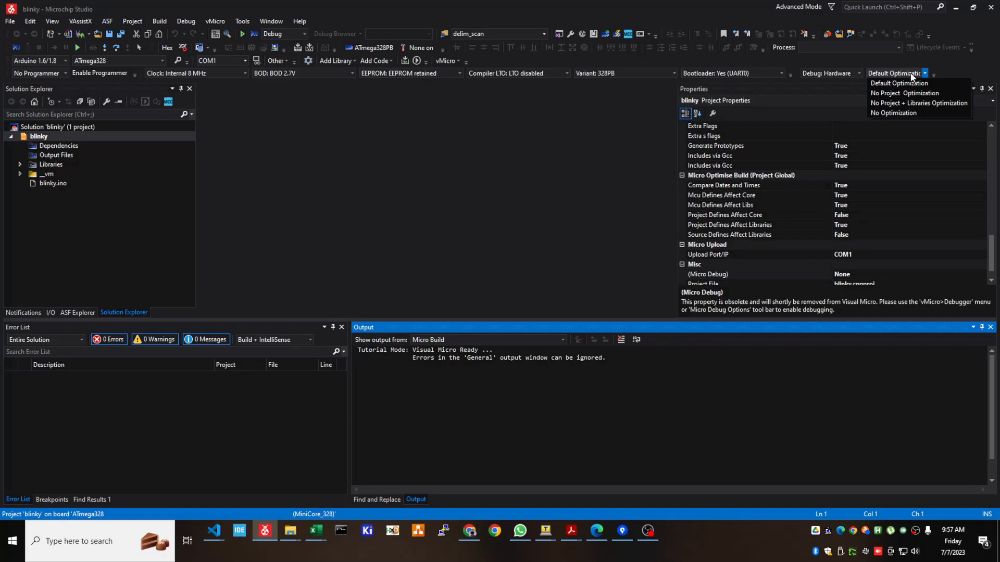
- Review the available programmers, including Atmel-ICE ISP, Atmel Studio ATMEL-ICE (ISP) and Atmel Studio Device Programming
click(45, 73)
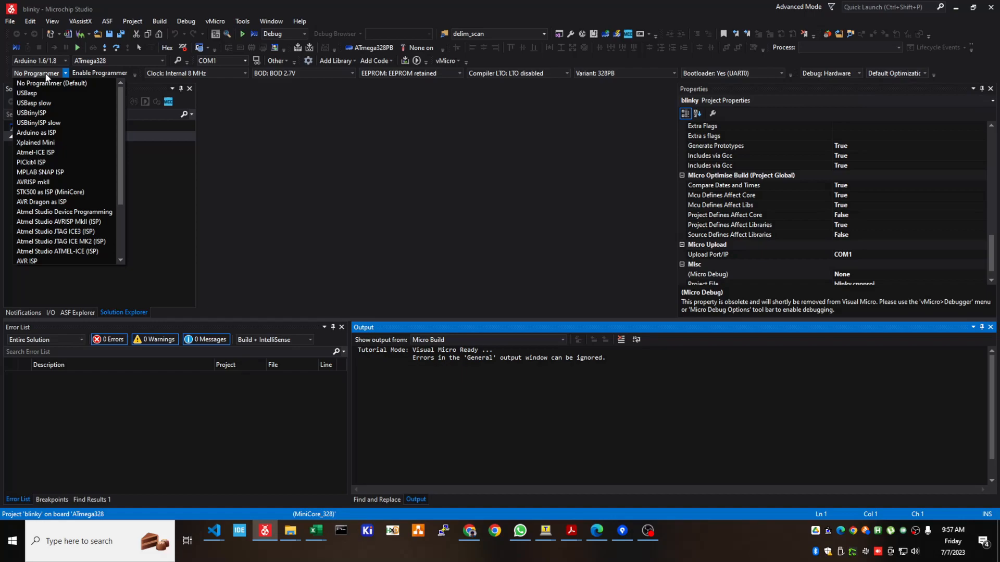
click(47, 152)
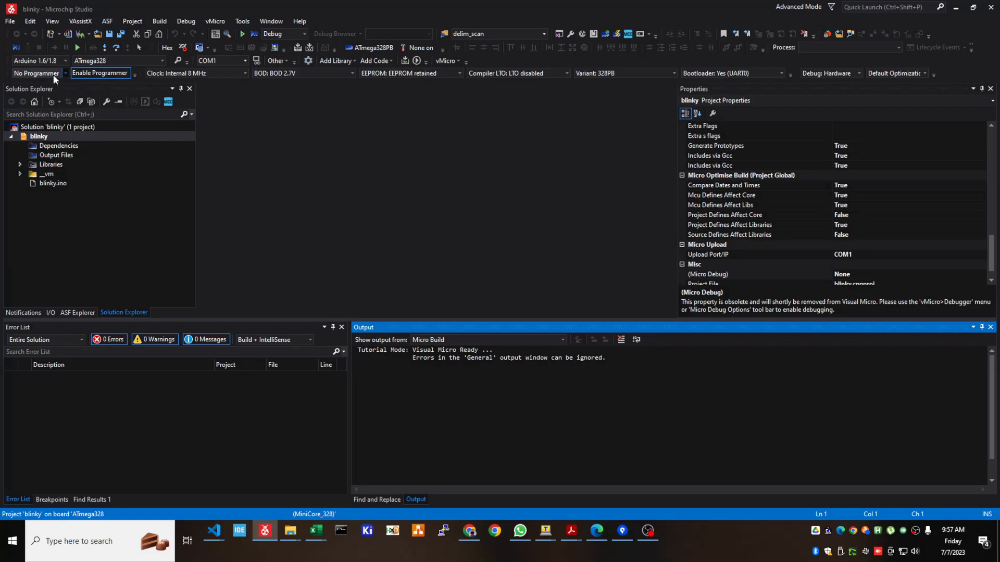
click(53, 75)
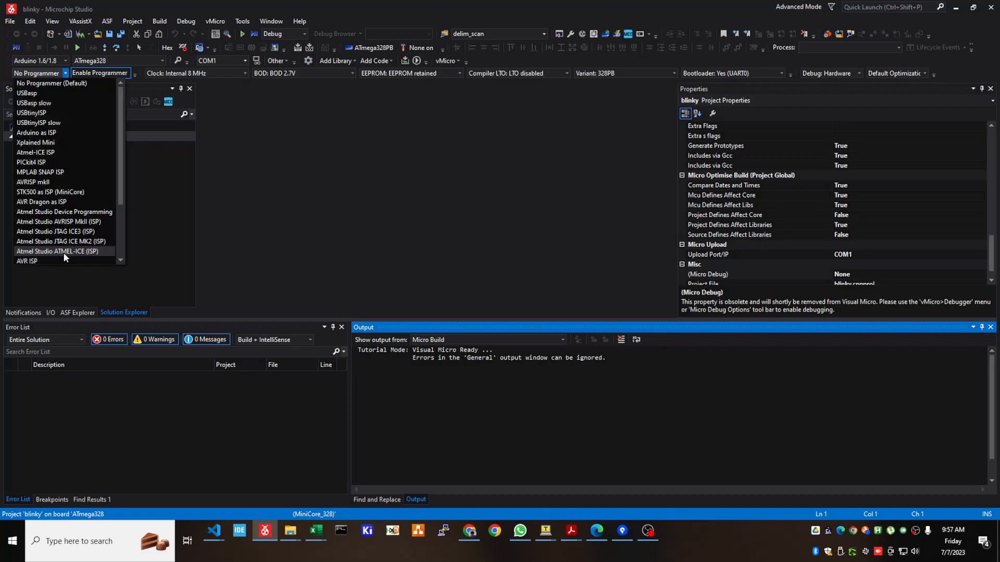
click(63, 252)
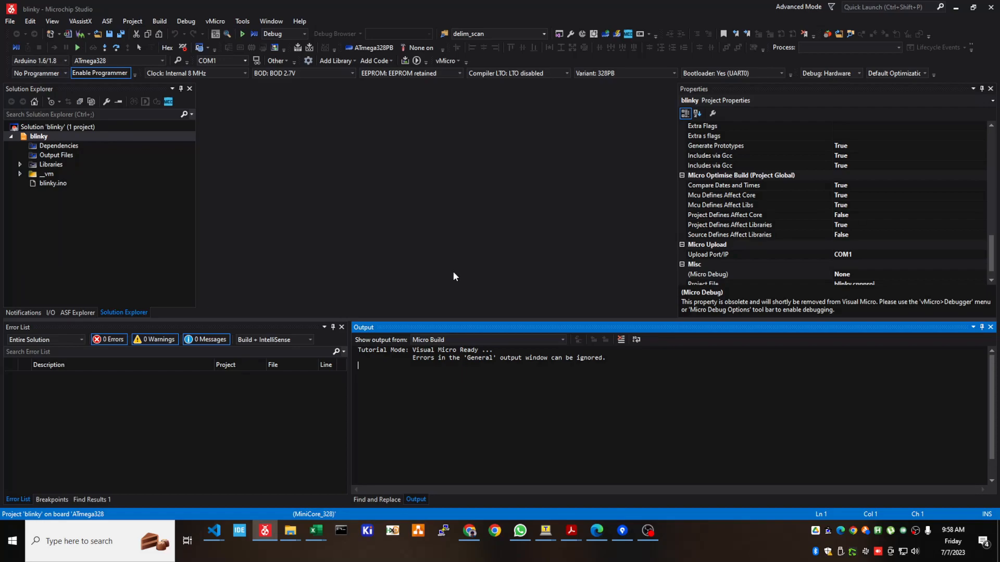
click(52, 73)
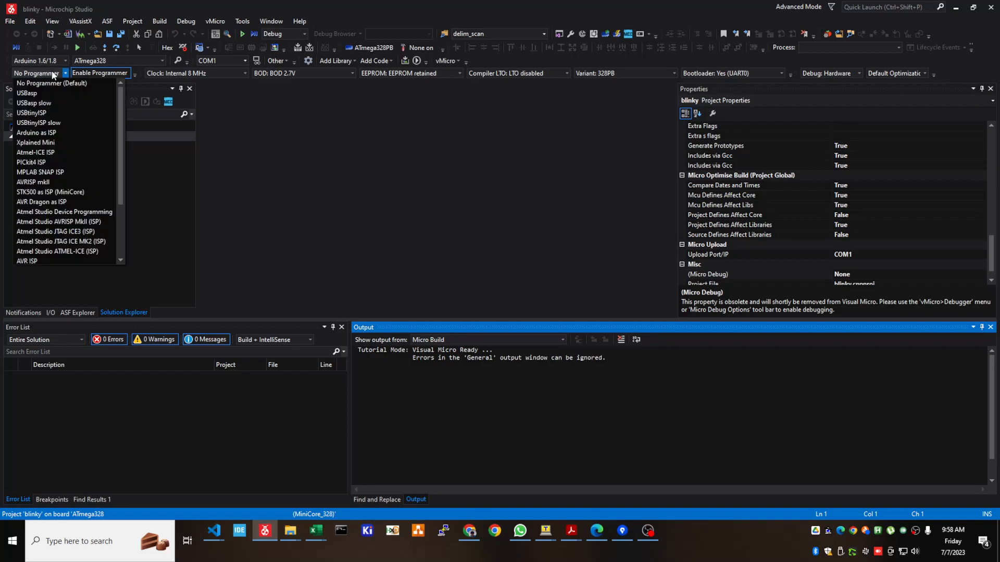
scroll(85, 206, down, 3)
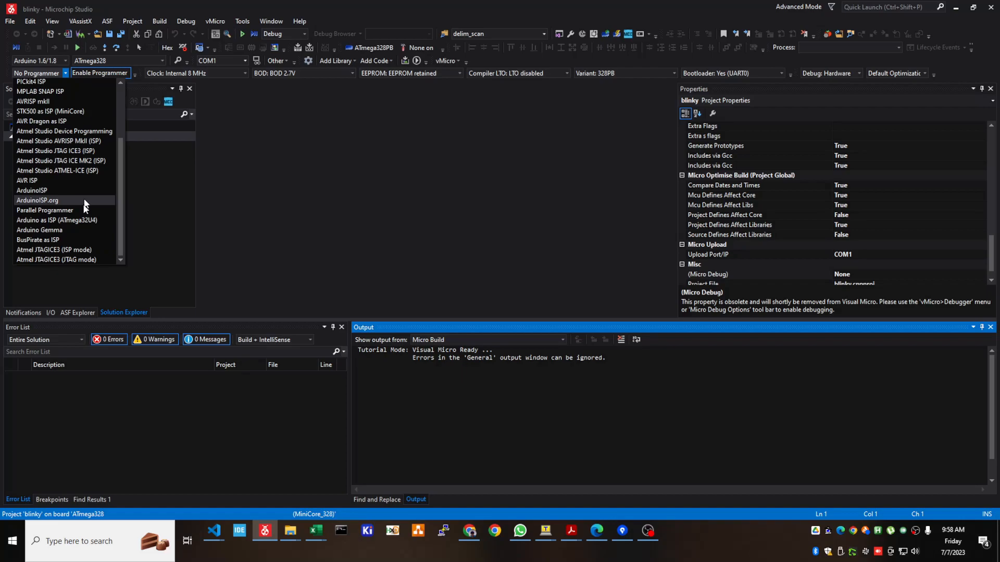
scroll(85, 206, up, 3)
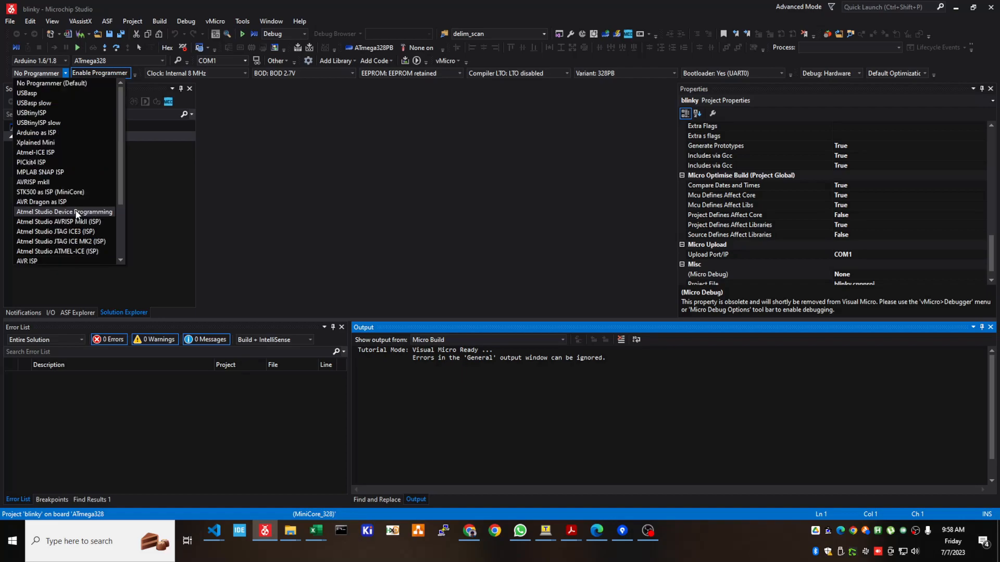
click(76, 211)
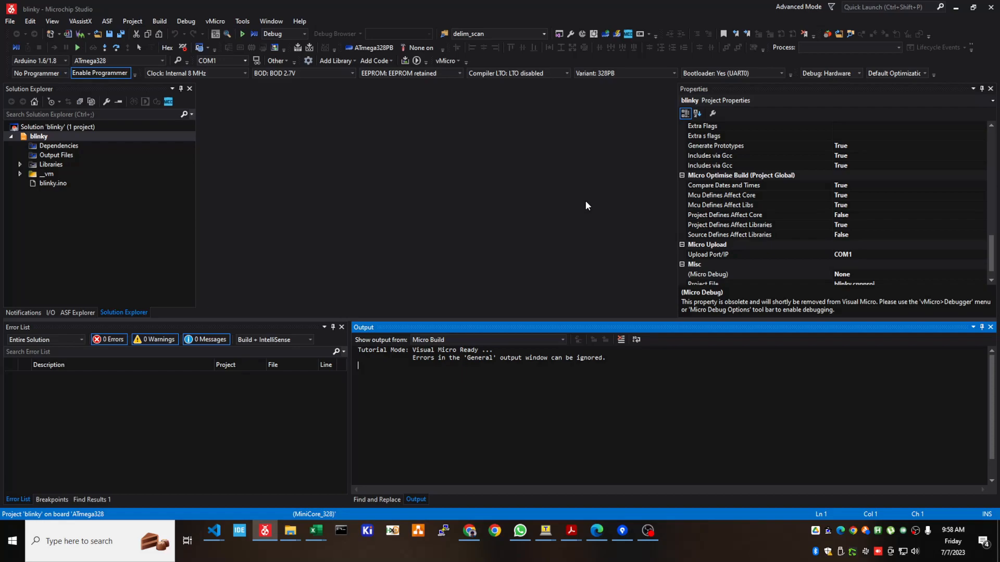
- Select Atmel-ICE as the blinky project's debugger/programmer and save the project properties
click(407, 48)
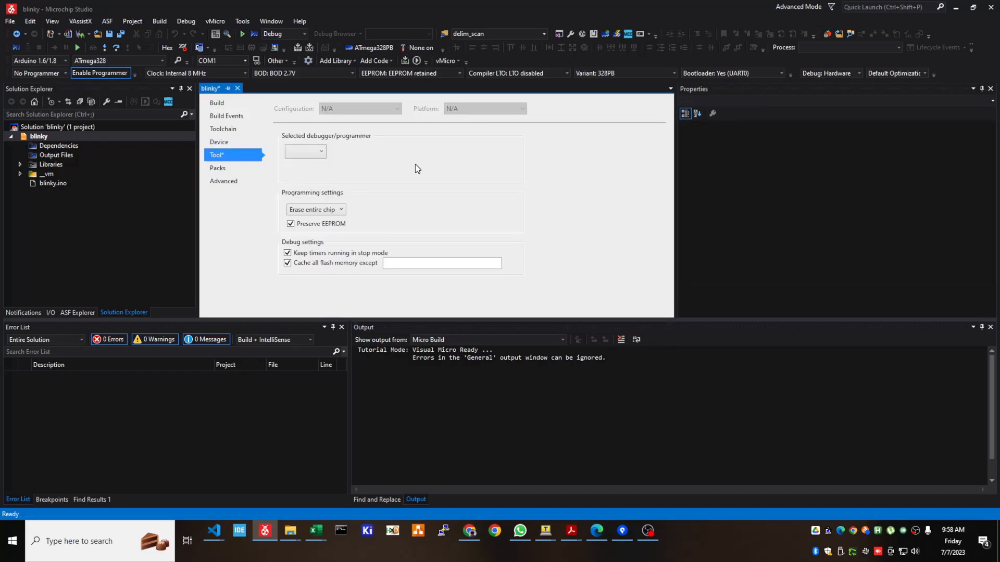
click(315, 152)
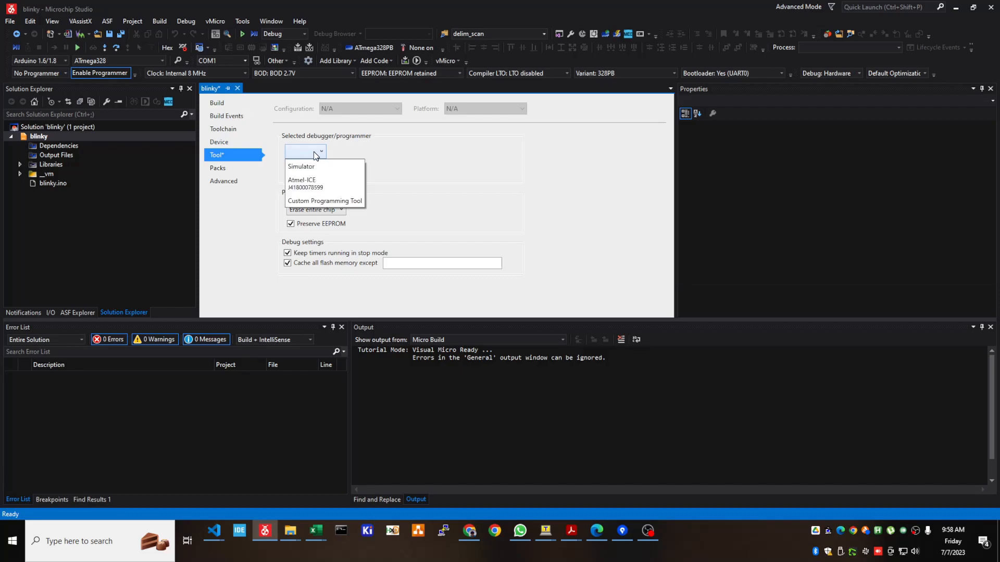
click(308, 183)
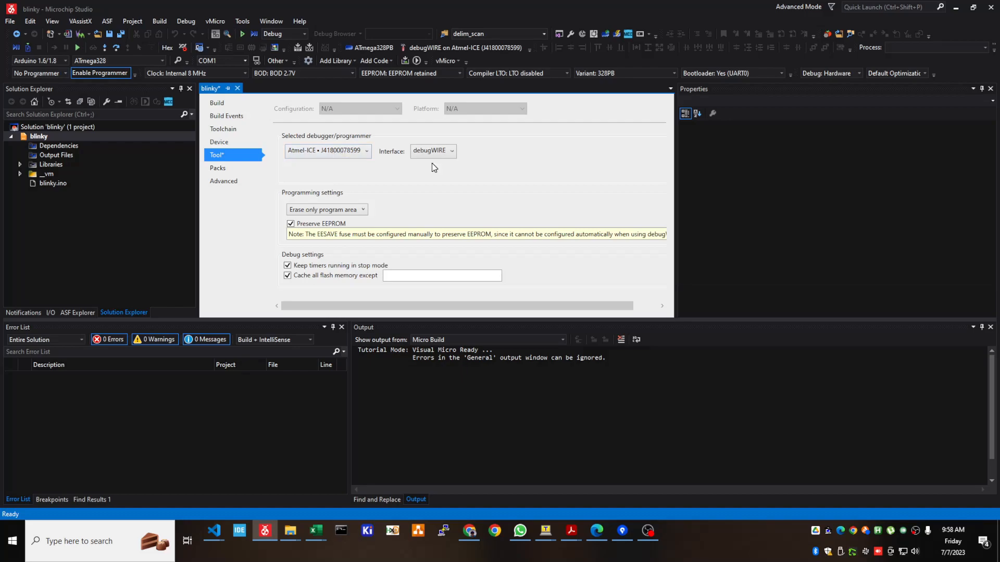
key(ctrl+s)
- Open Device Programming and apply the Atmel-ICE tool with the ATmega328PB device and ISP interface
key(ctrl+shift+p)
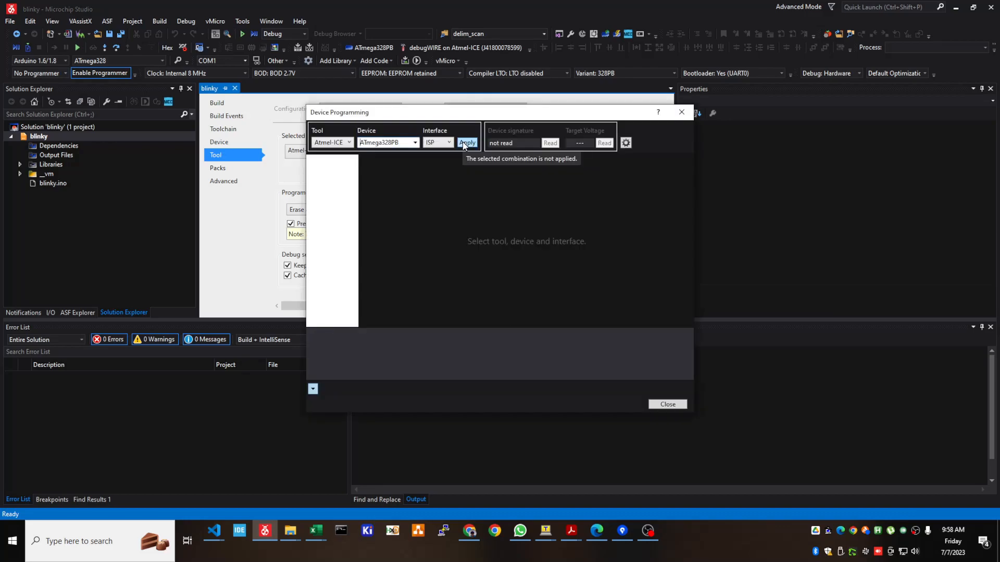
click(463, 145)
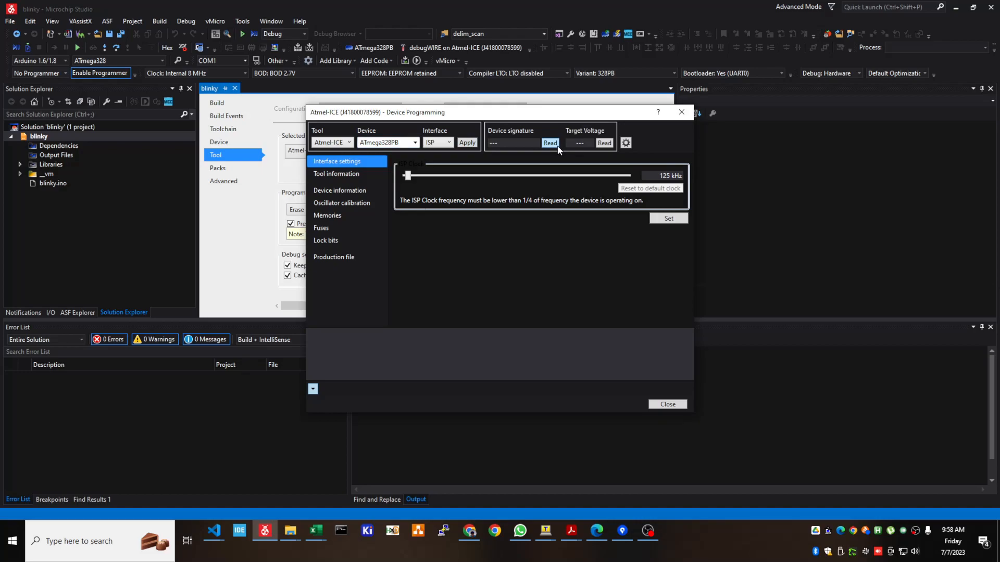
- Read the device signature, then open the fuse settings in an enlarged Device Programming window and examine the HIGH fuses
click(551, 142)
click(333, 227)
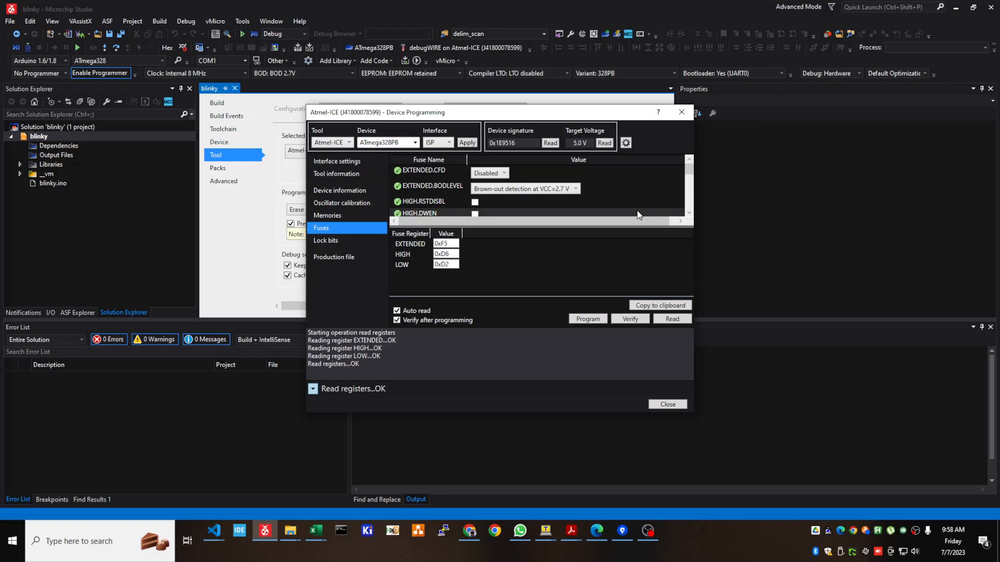
scroll(616, 183, down, 1)
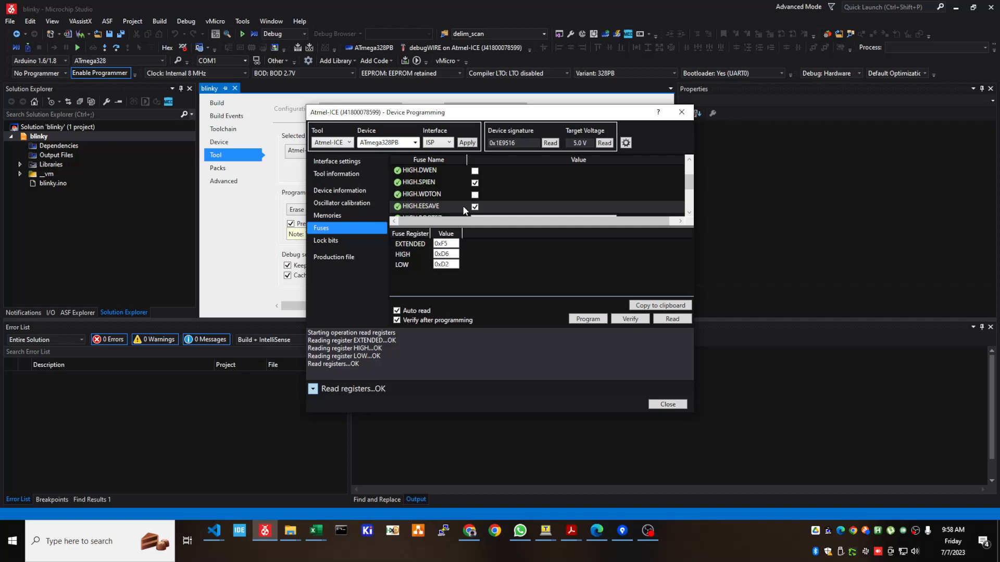
drag(693, 412, 761, 506)
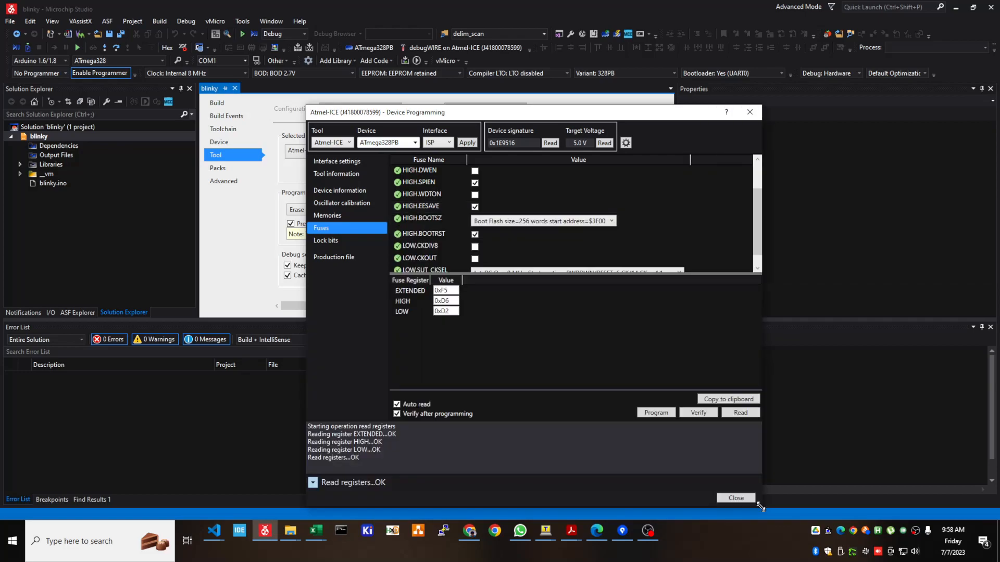
drag(761, 506, 761, 504)
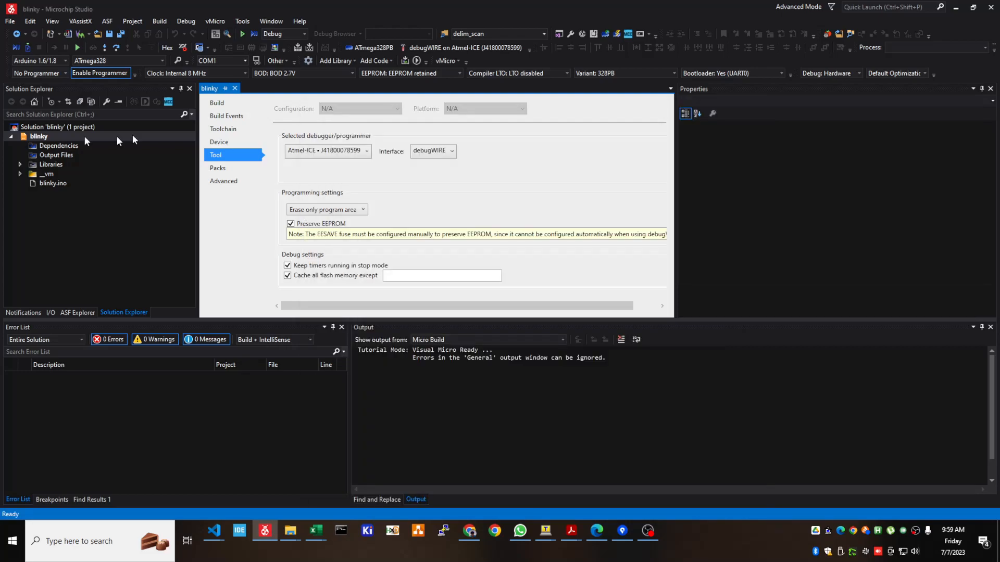
- Open blinky.ino and set the Visual Micro uploader's hardware programmer to No Programmer (Default)
double_click(53, 183)
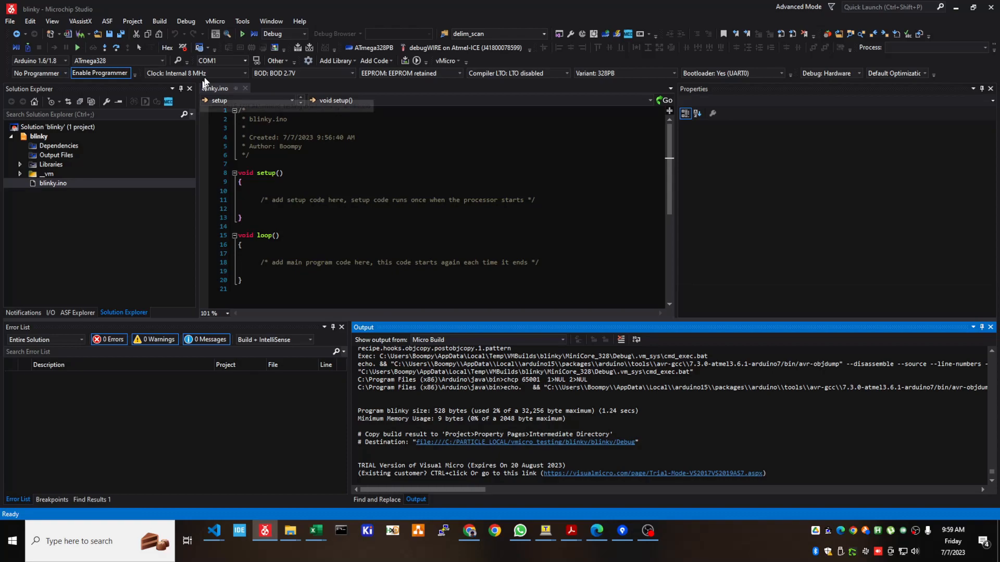
click(447, 60)
mouse_move(604, 211)
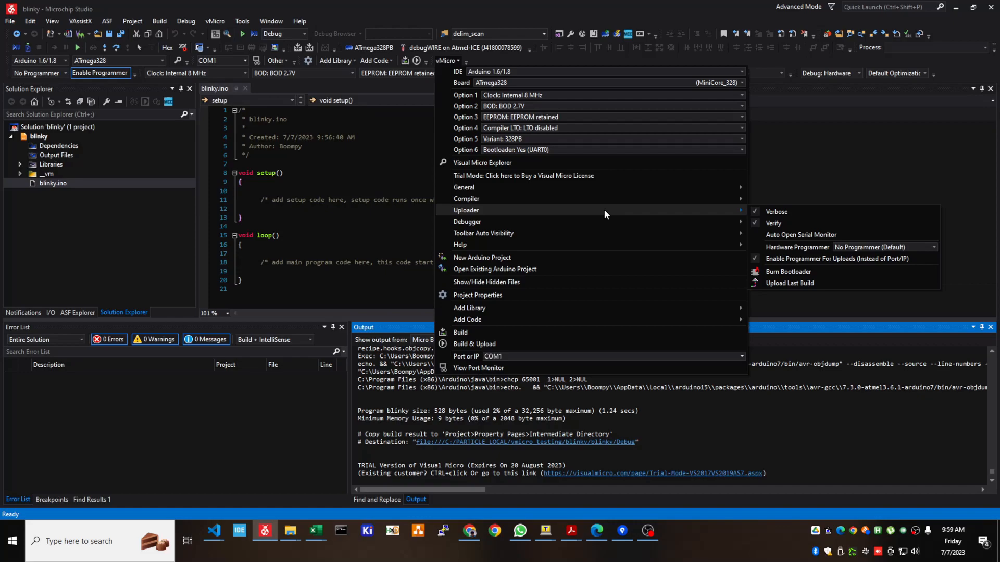
click(890, 248)
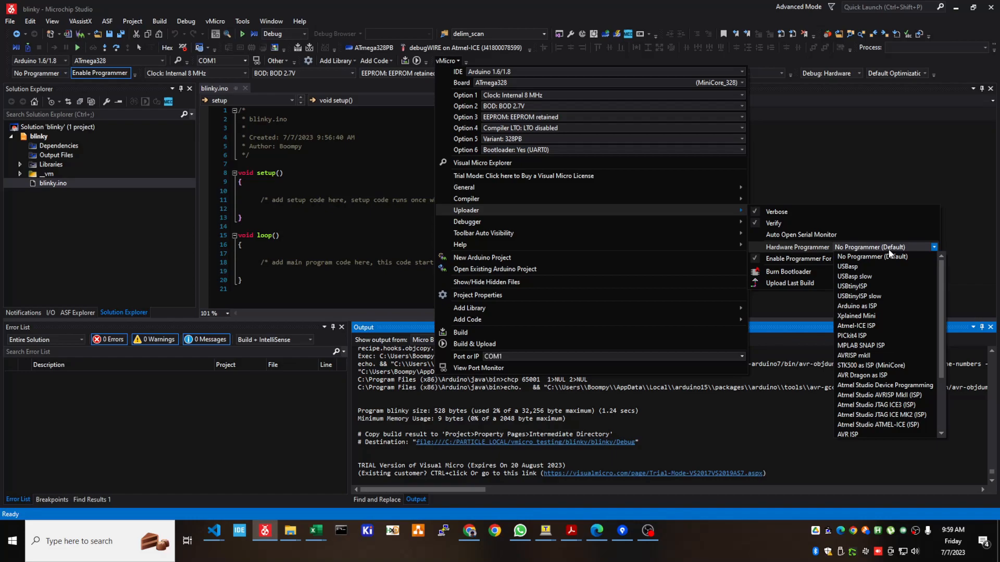
click(891, 257)
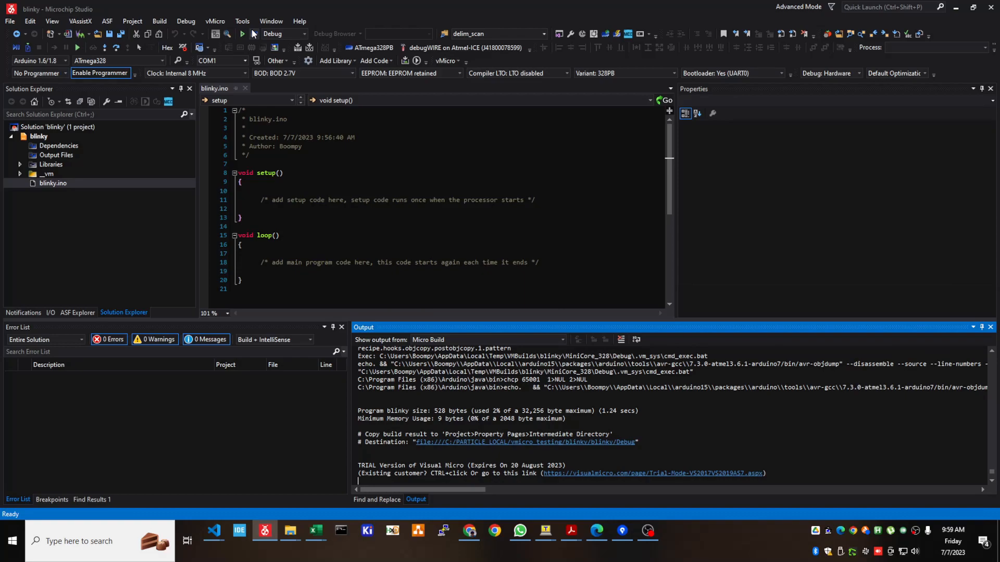
- Start debugging with a break and highlight the 'Upload Using' line in the build output
click(254, 34)
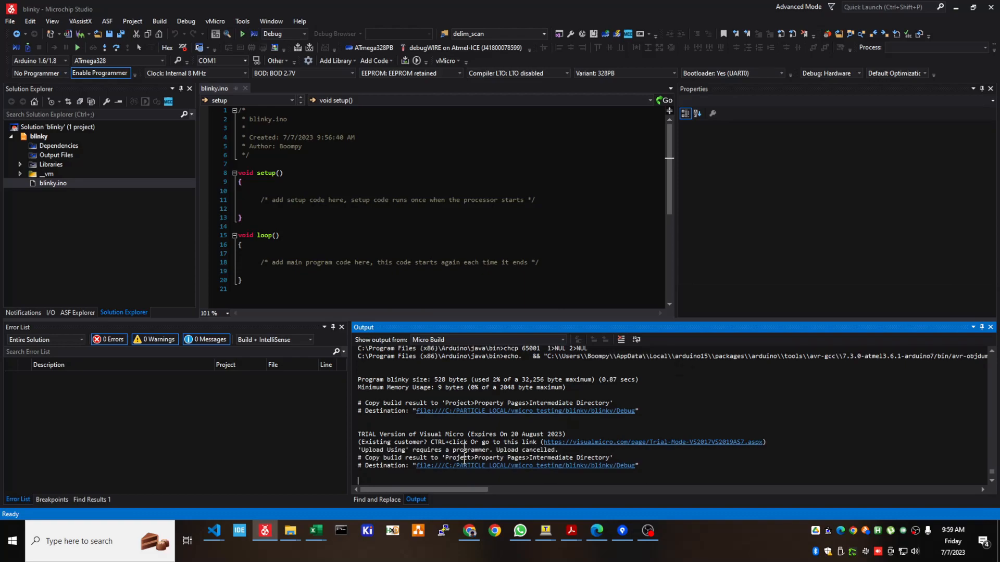
triple_click(464, 451)
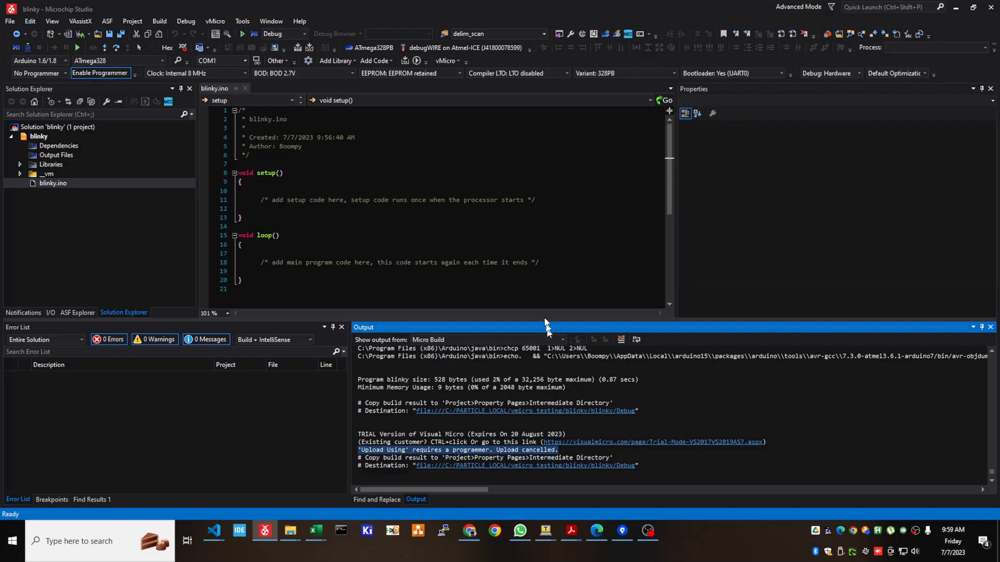
click(538, 152)
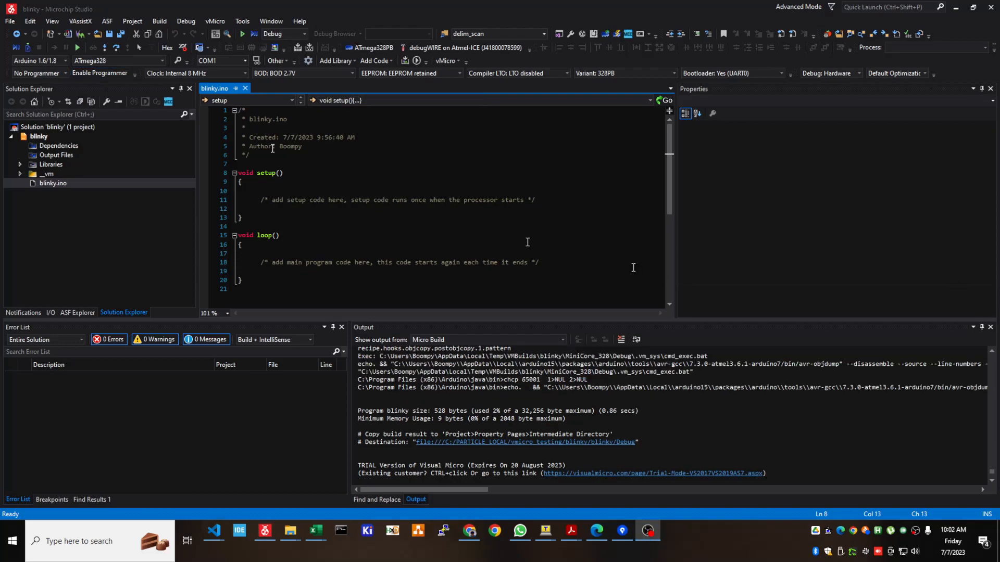
- Review the available hardware programmers and check the repository's source control changes in Visual Studio Code
click(65, 74)
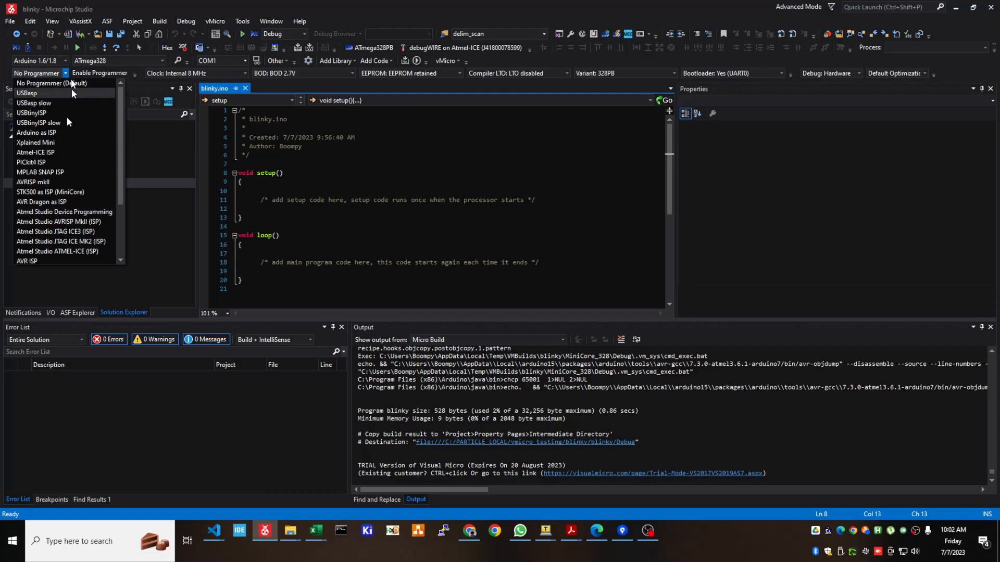
click(511, 208)
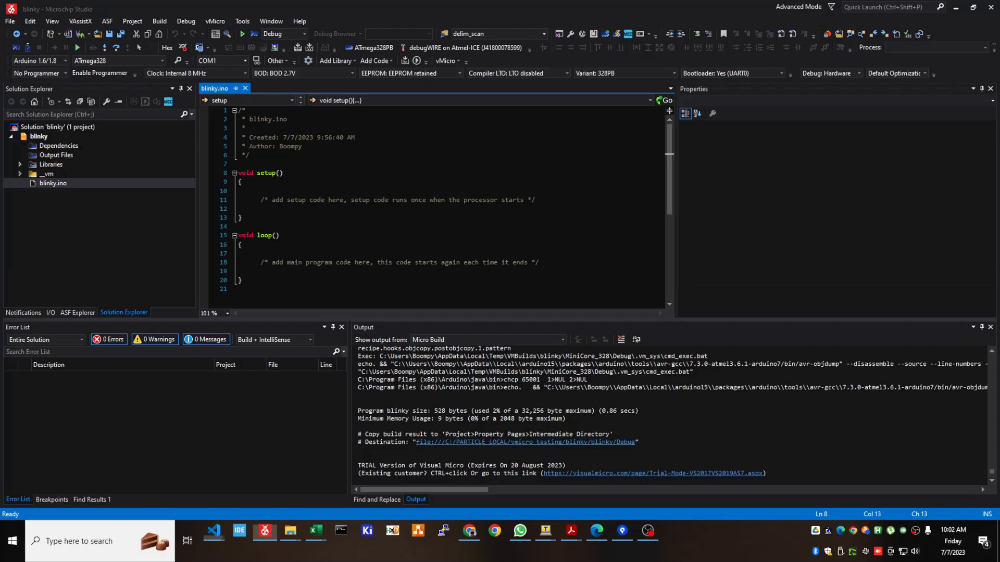
drag(351, 0, 350, 2)
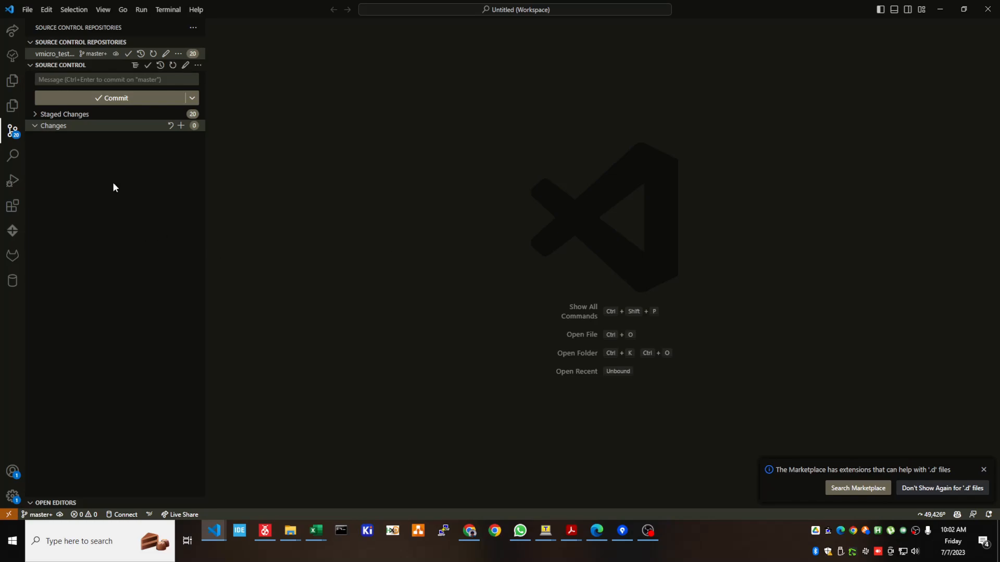
key(alt+Tab)
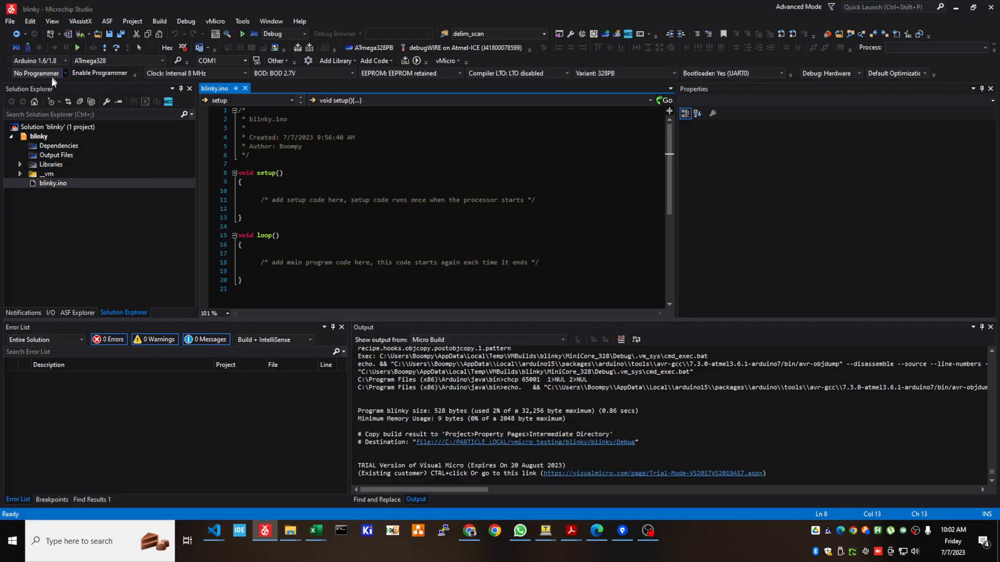
- Select Atmel Studio ATMEL-ICE (ISP) as the hardware programmer in Microchip Studio and save all files
click(54, 73)
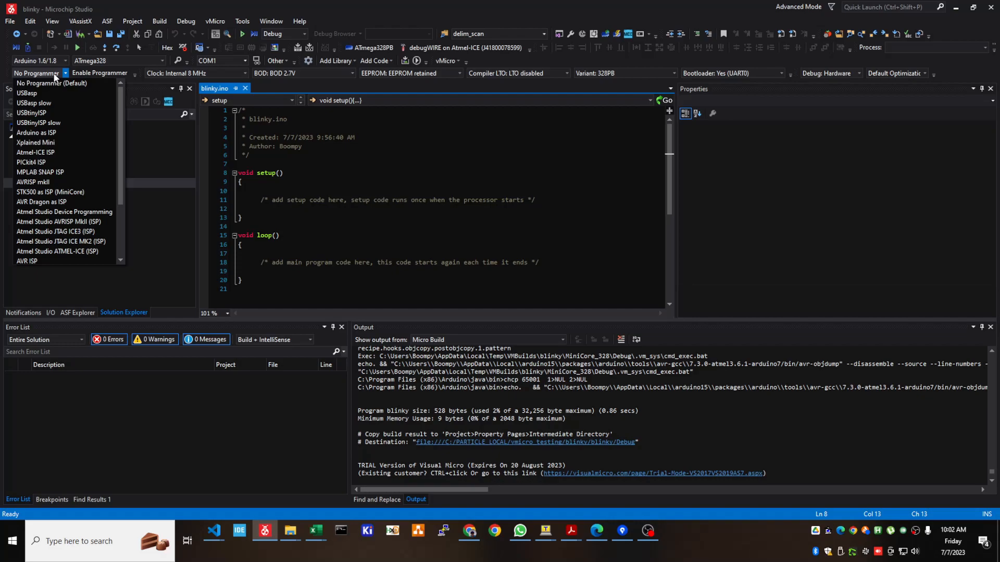
click(54, 251)
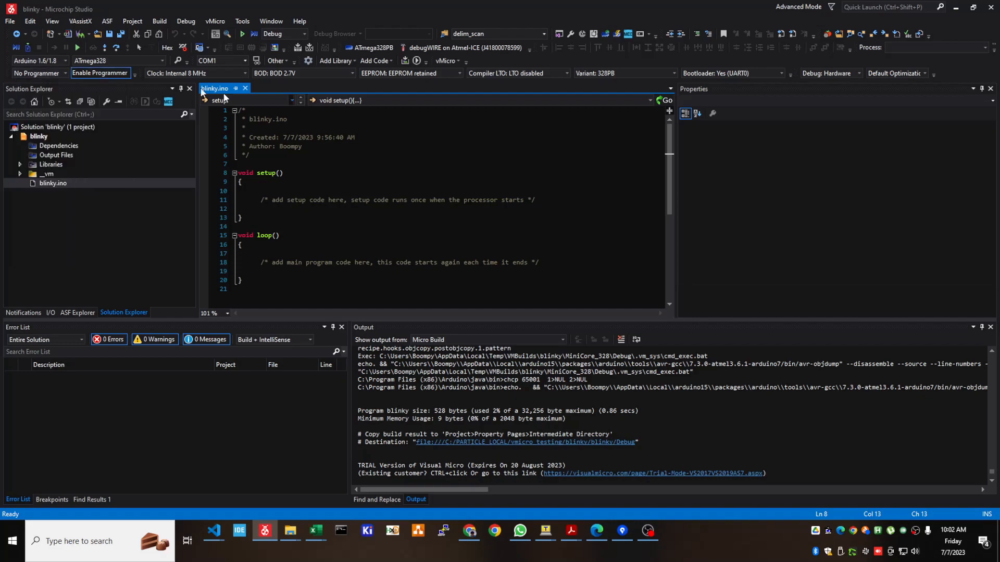
click(11, 22)
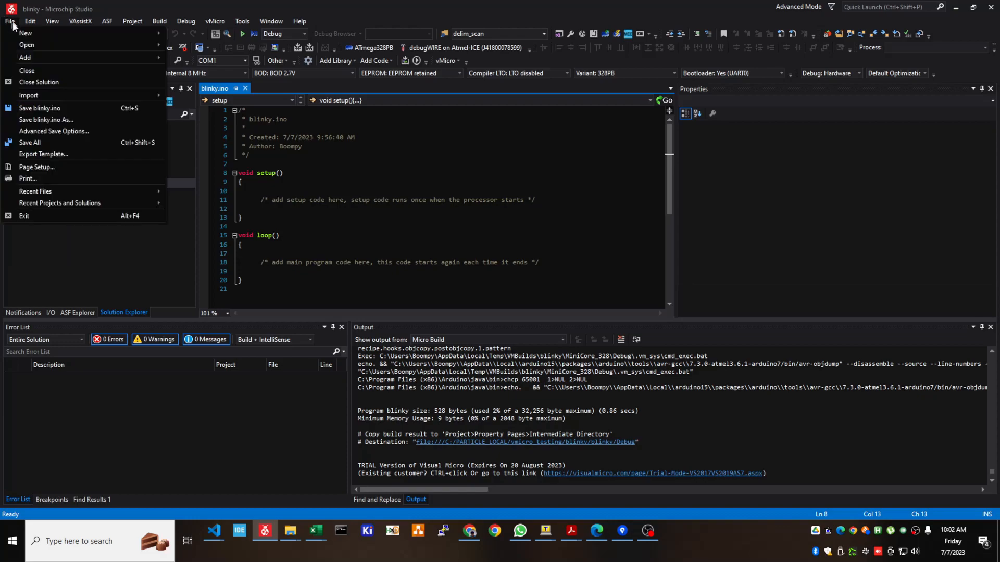
click(56, 142)
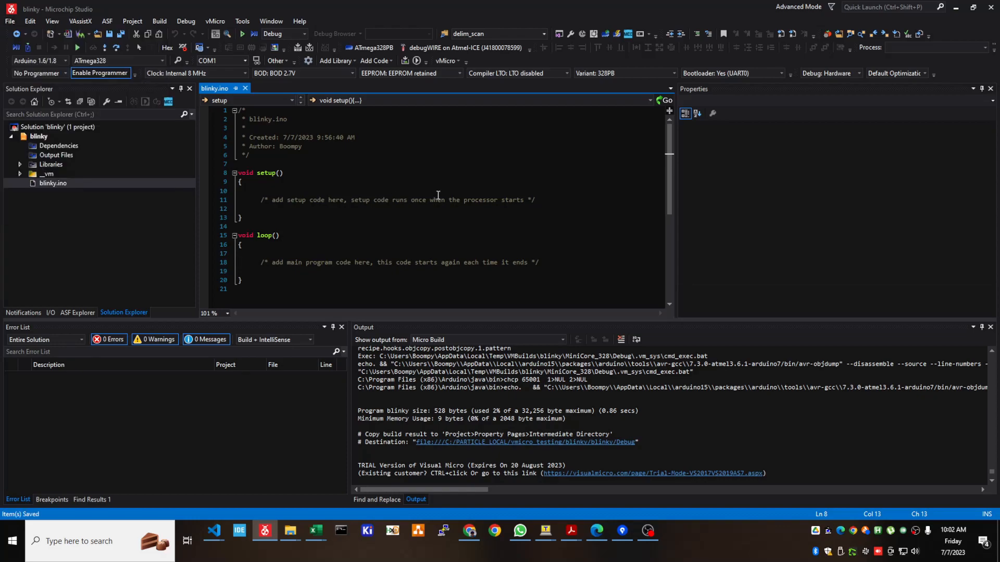
- Switch to Visual Studio Code and examine the blinky.cppproj differences, especially the programmer_name and upload.useprogrammer entries for each configuration
key(alt+Tab)
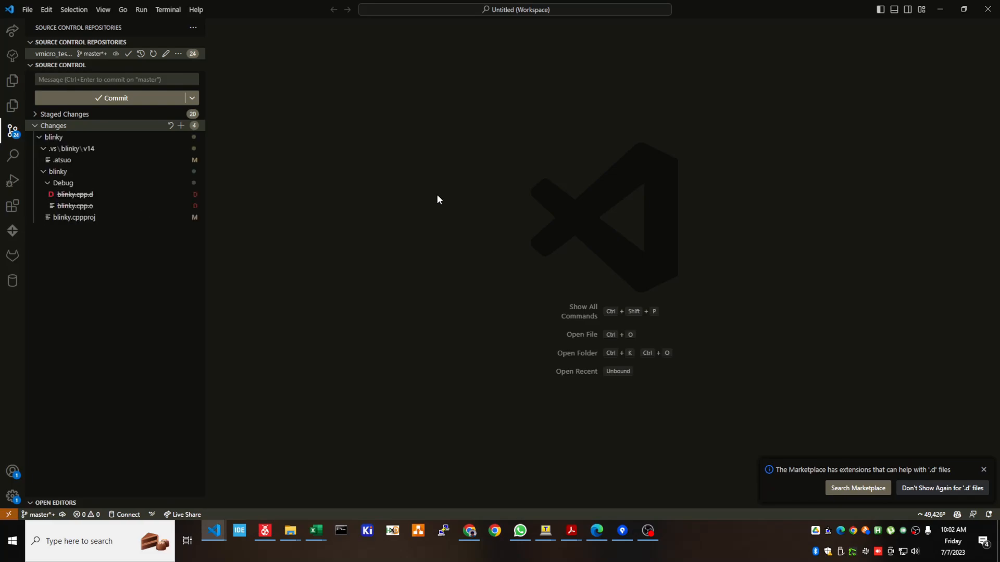
click(65, 161)
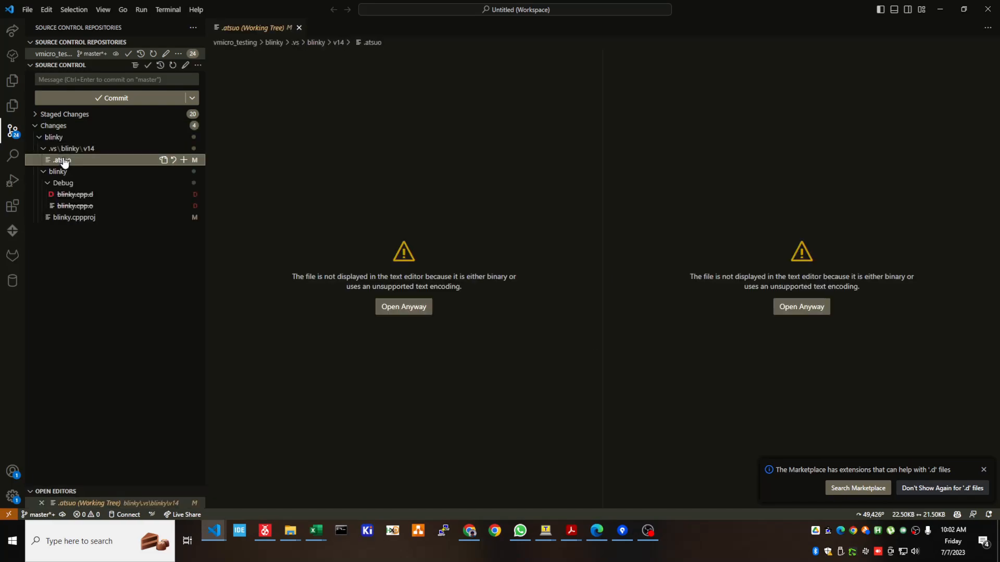
click(75, 222)
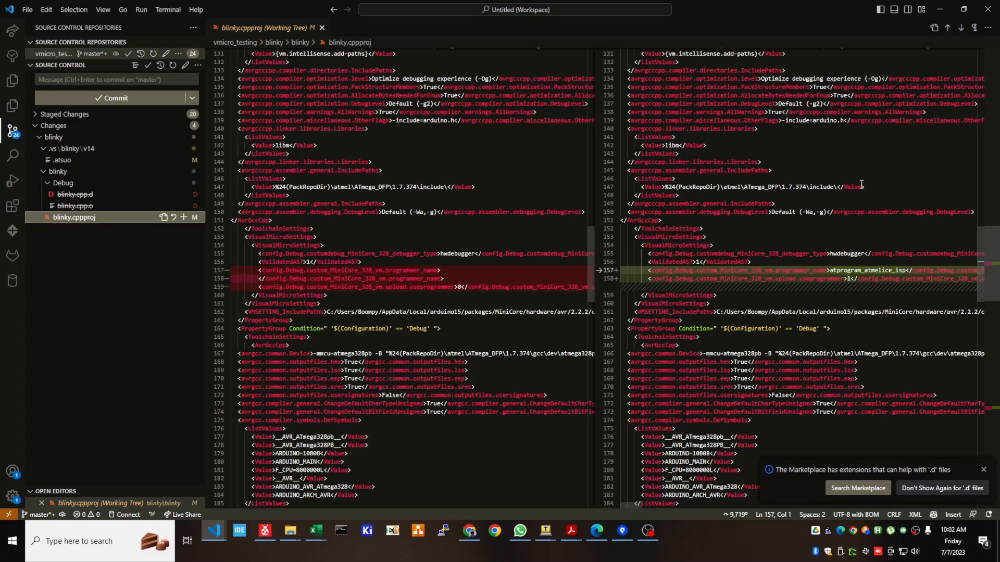
click(869, 270)
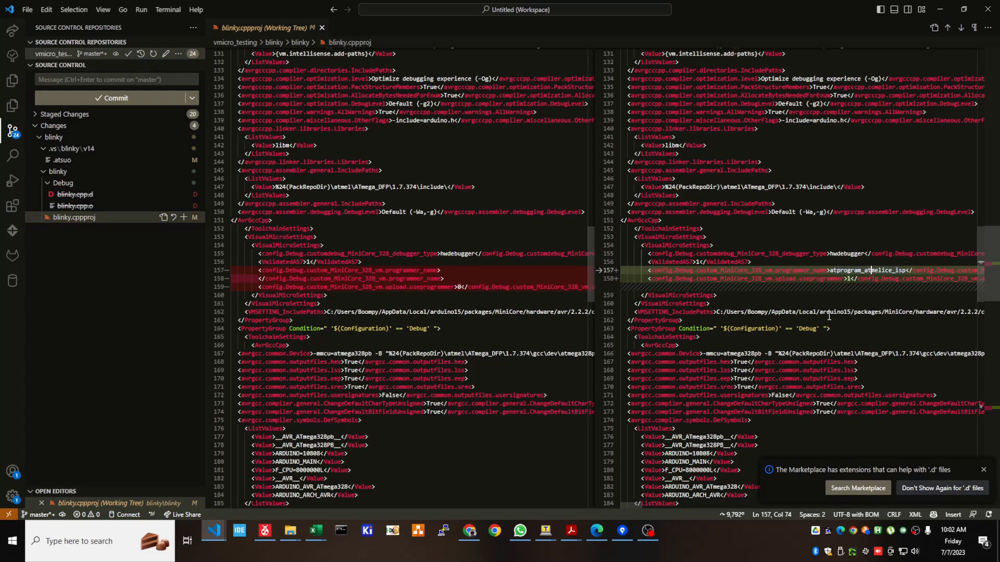
drag(843, 280, 850, 279)
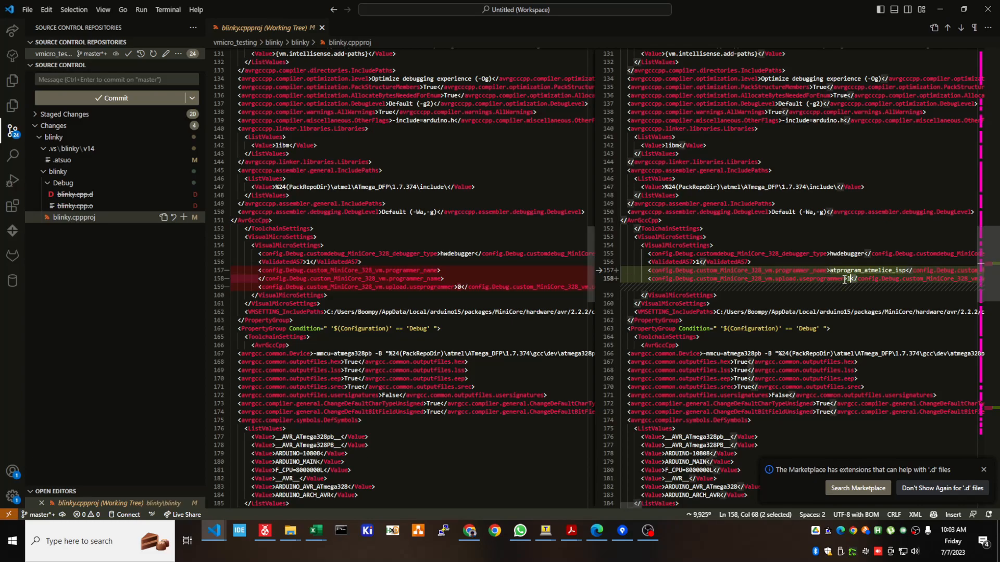
click(874, 297)
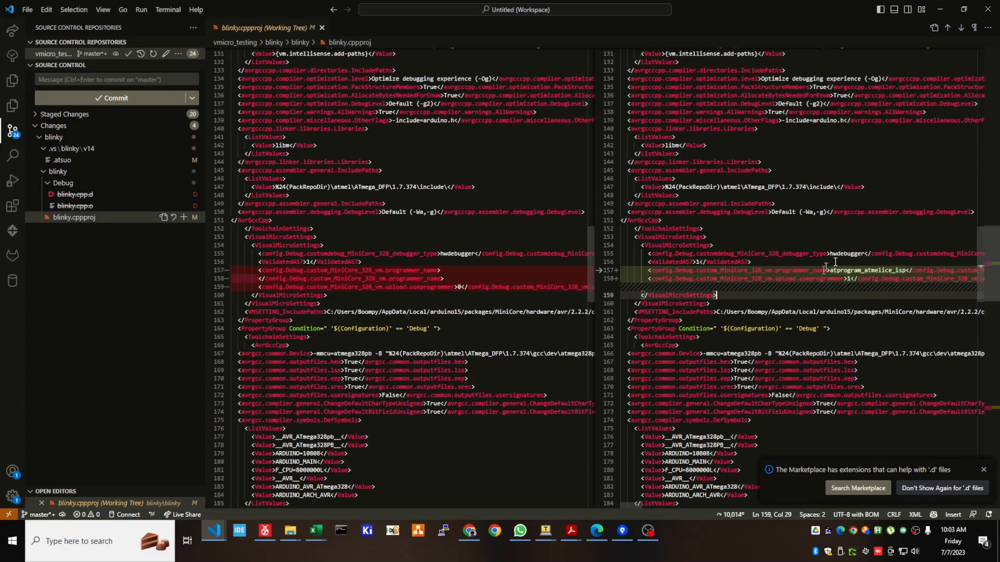
drag(996, 269, 965, 421)
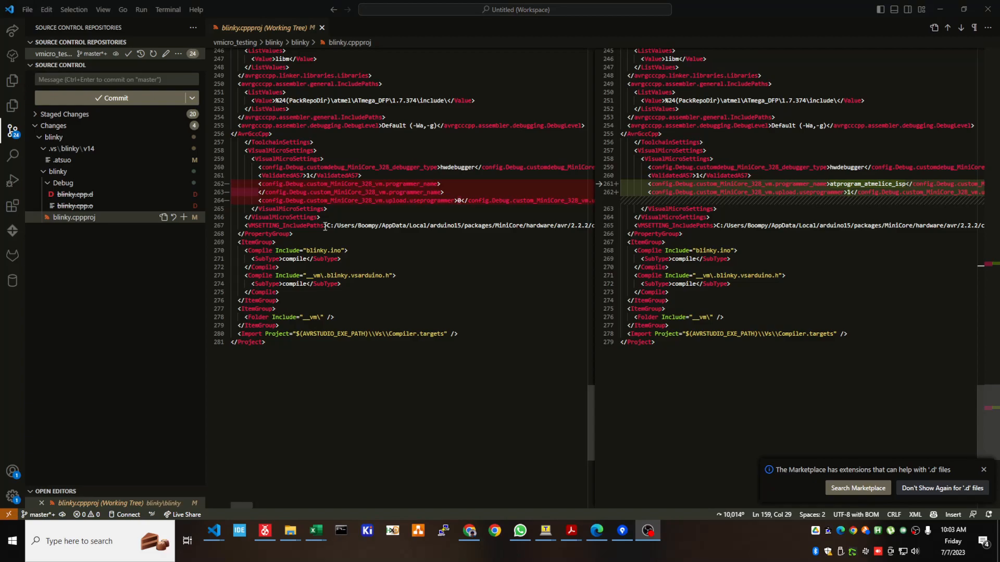
- Return to Microchip Studio and try again to start debugging the blinky project with a break
click(941, 9)
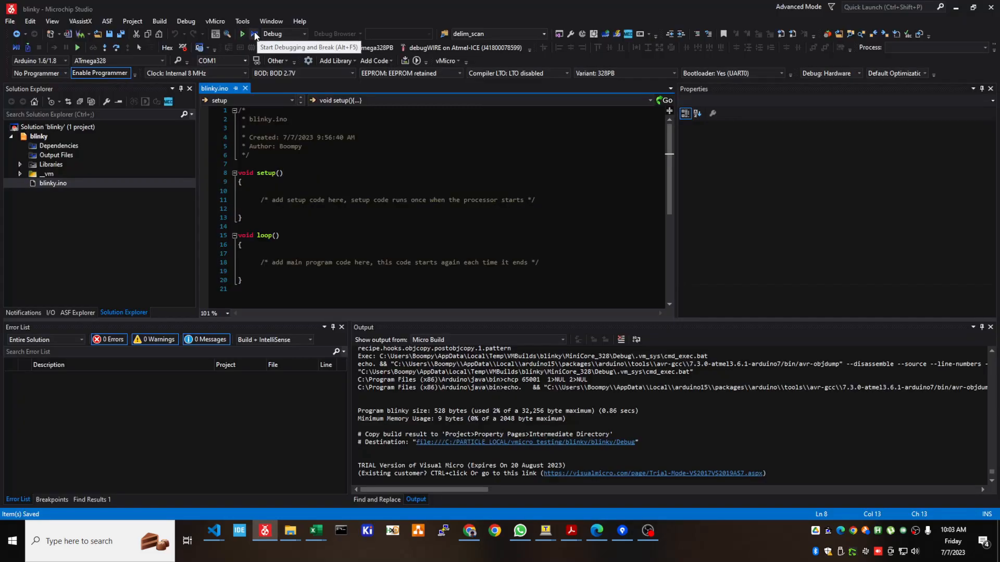
click(255, 34)
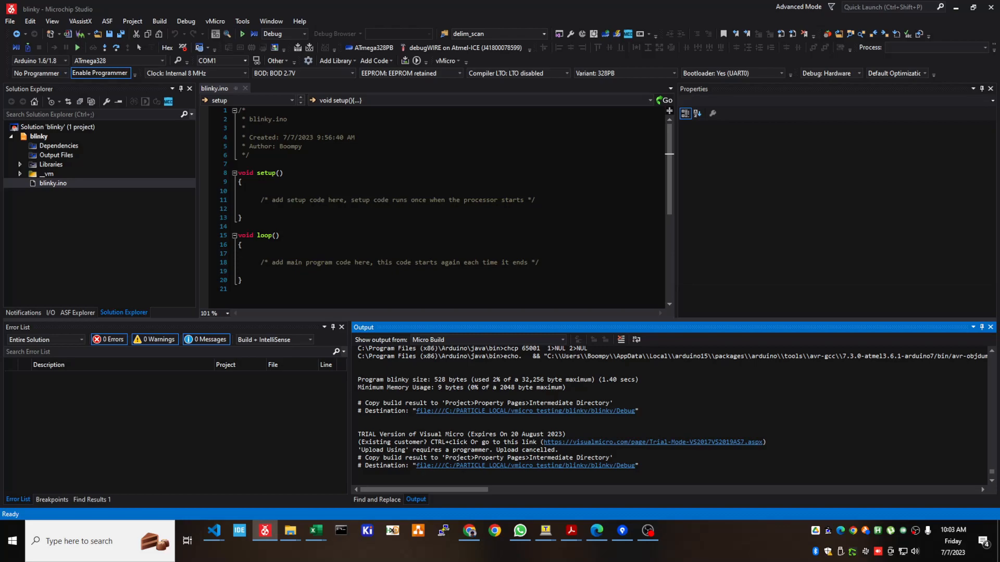
click(354, 138)
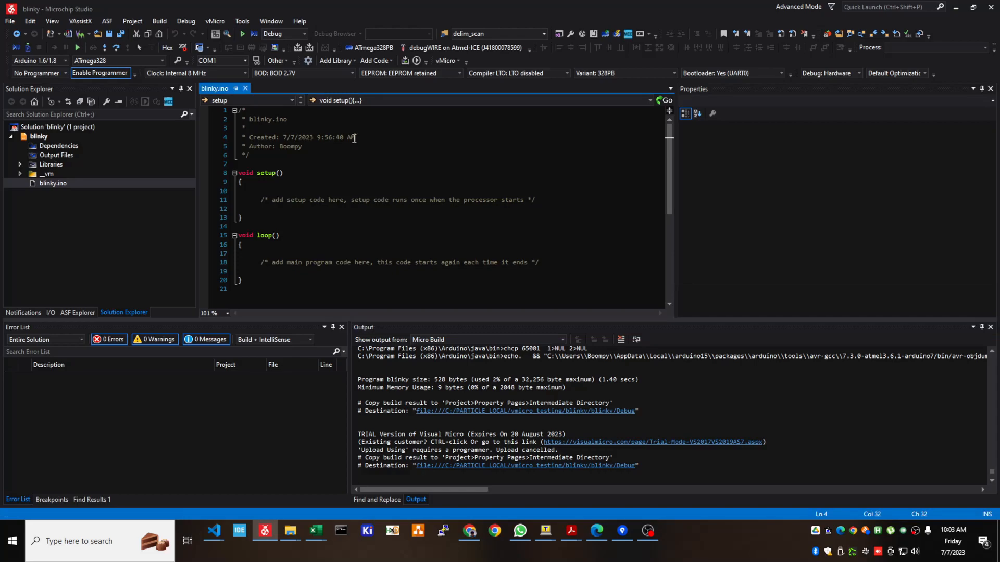
- Open the blinky project properties in an undocked, full-size view and review the Micro Debug and general settings
click(309, 61)
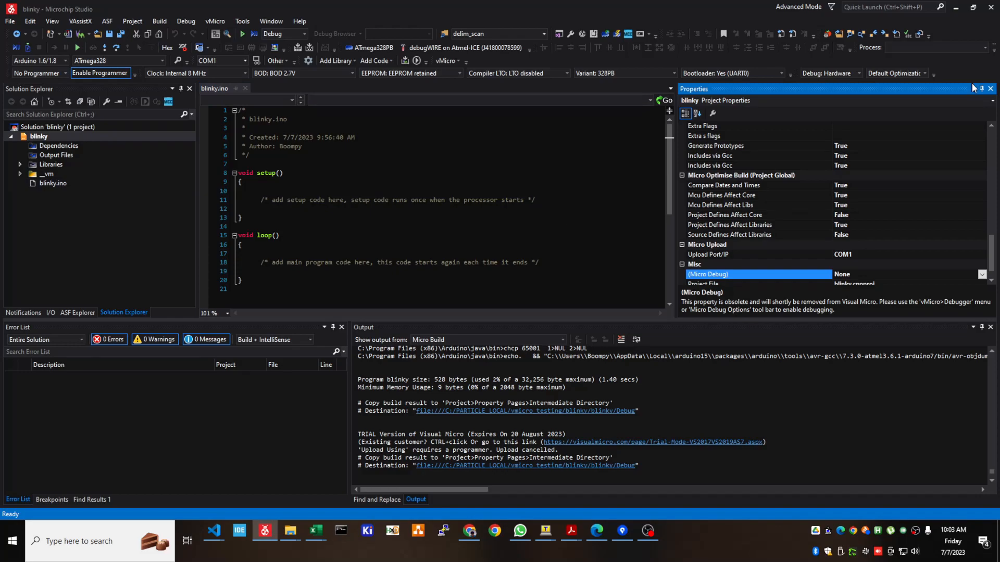
drag(973, 87, 403, 91)
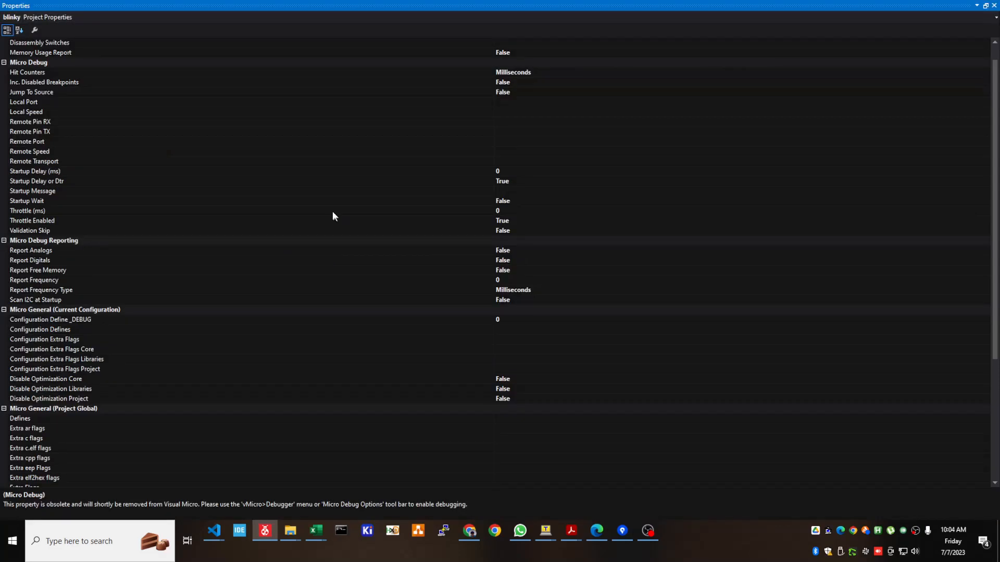
scroll(334, 216, up, 1)
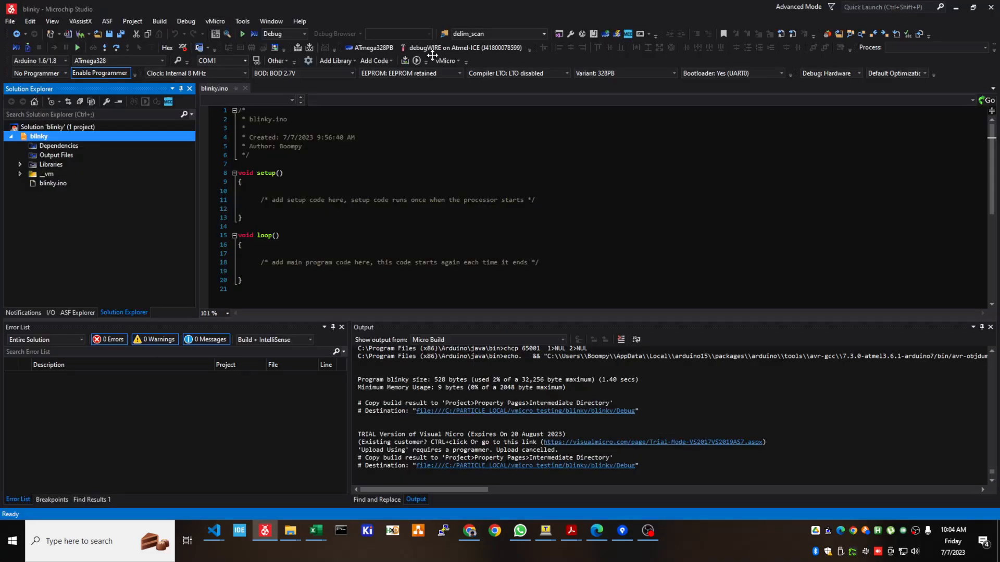
- Review Visual Micro's General and Compiler options
click(207, 20)
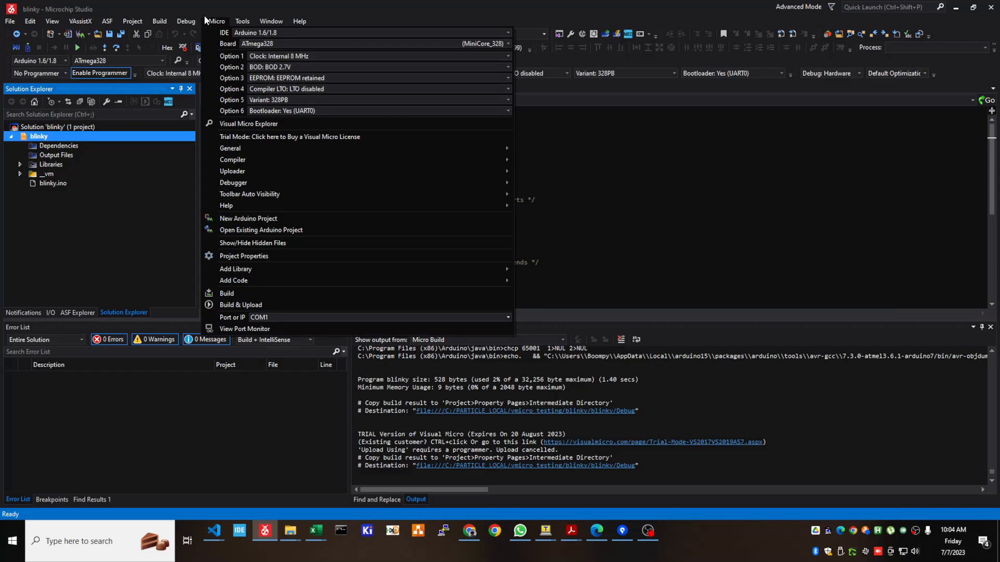
click(504, 149)
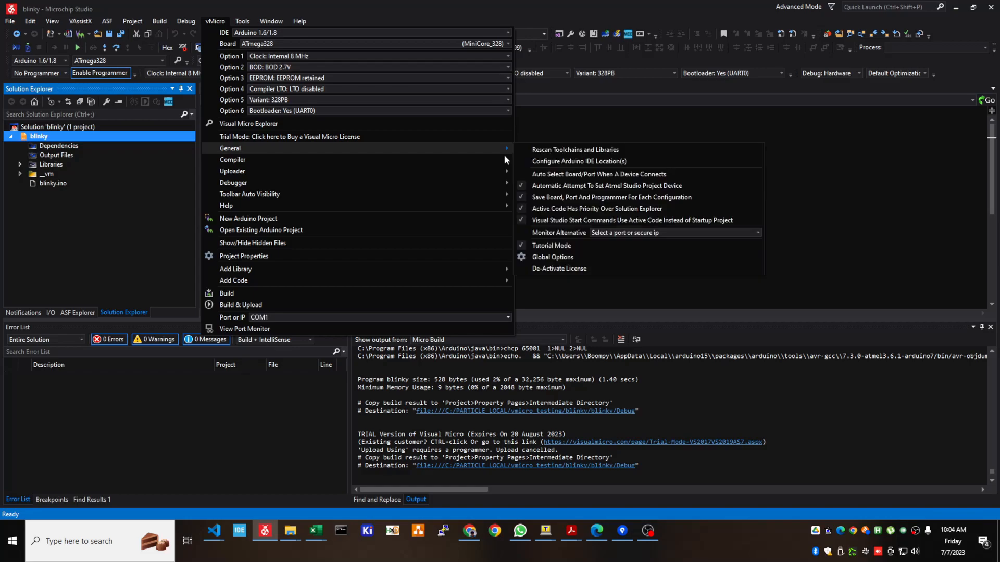
mouse_move(503, 157)
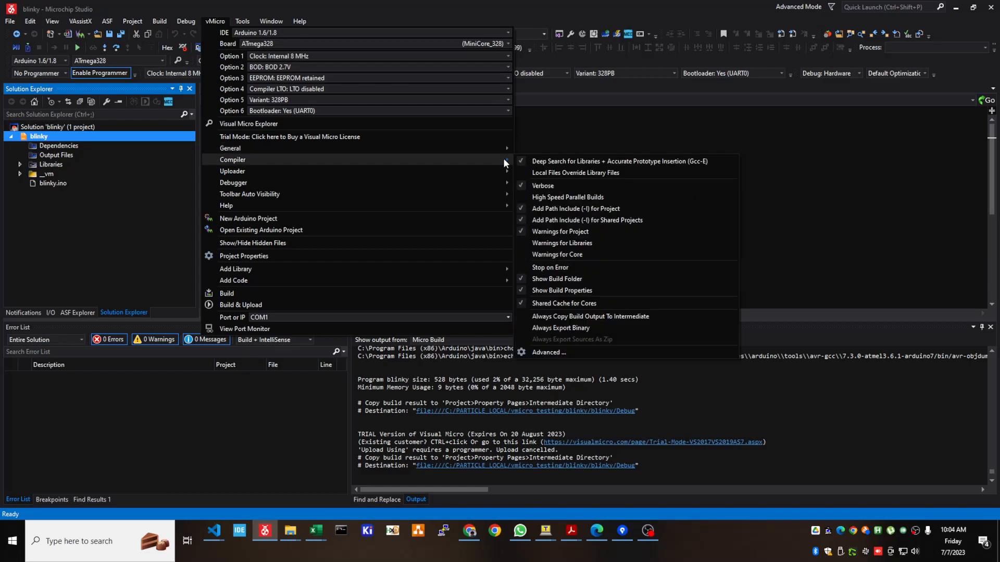